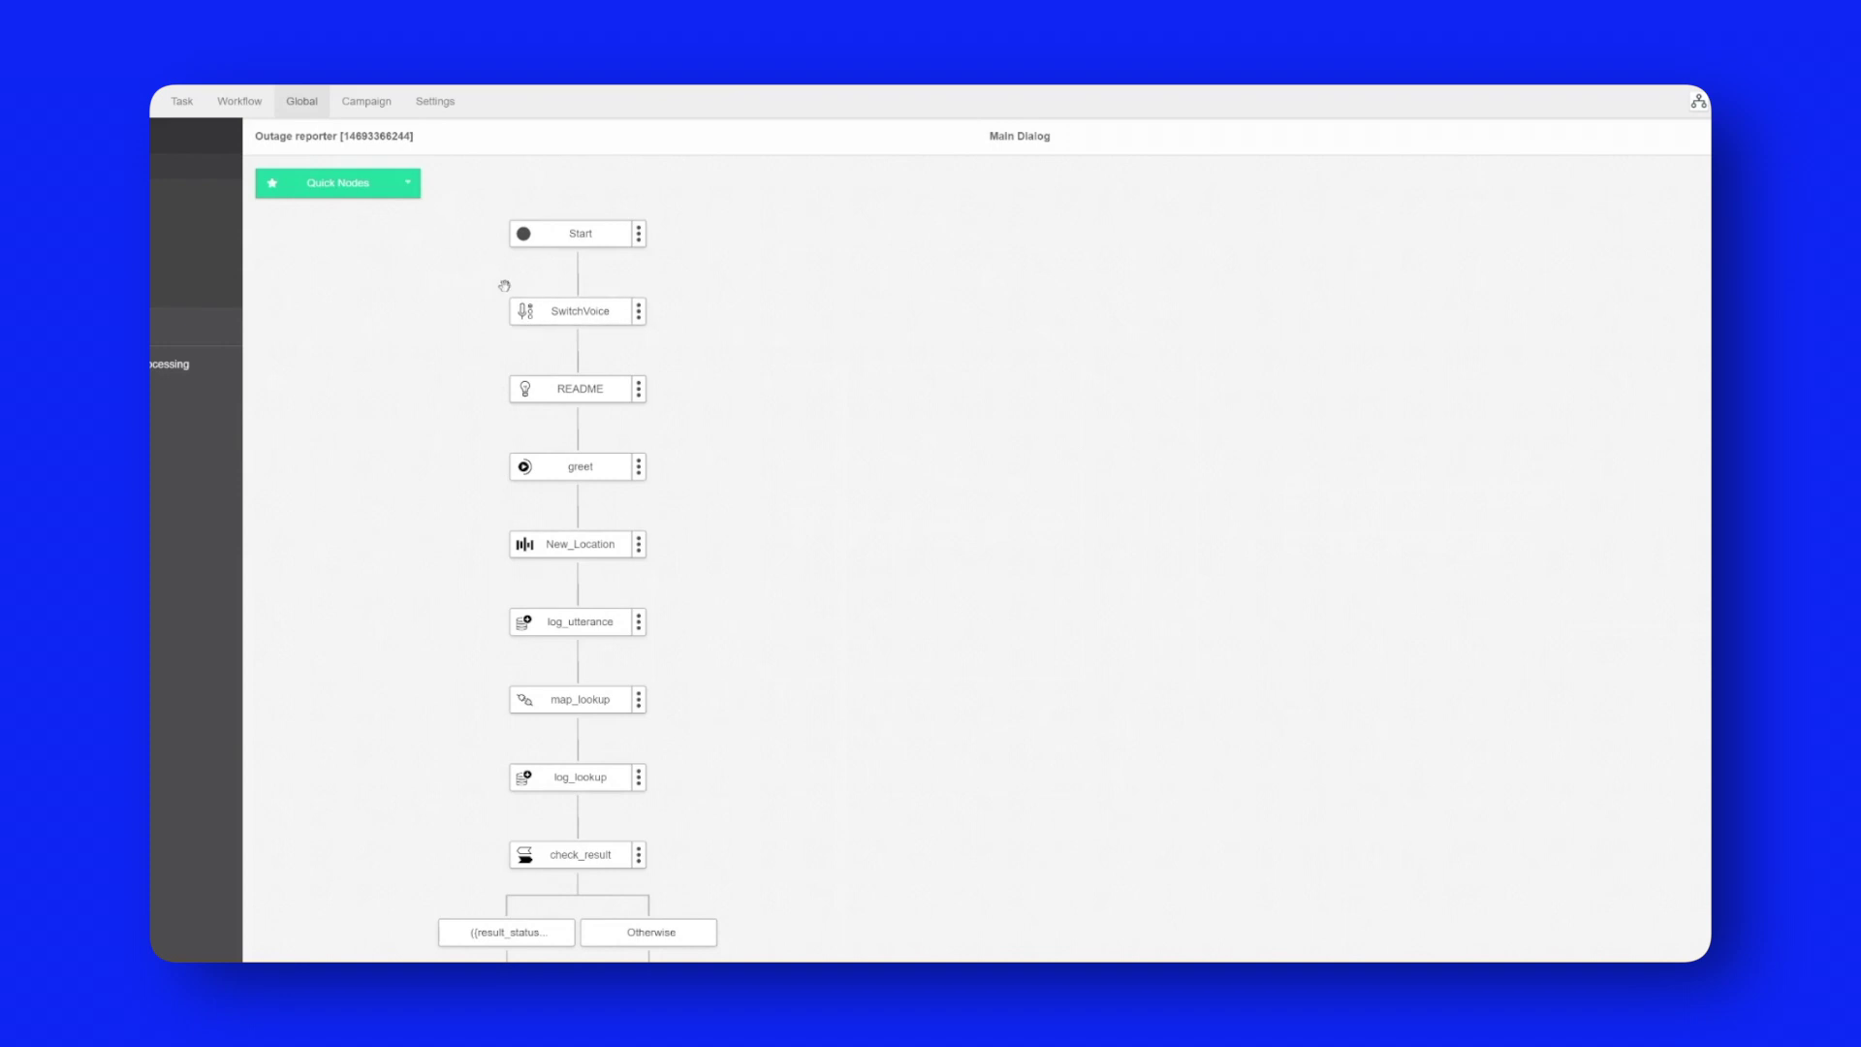
scroll(653, 404, "down", 2)
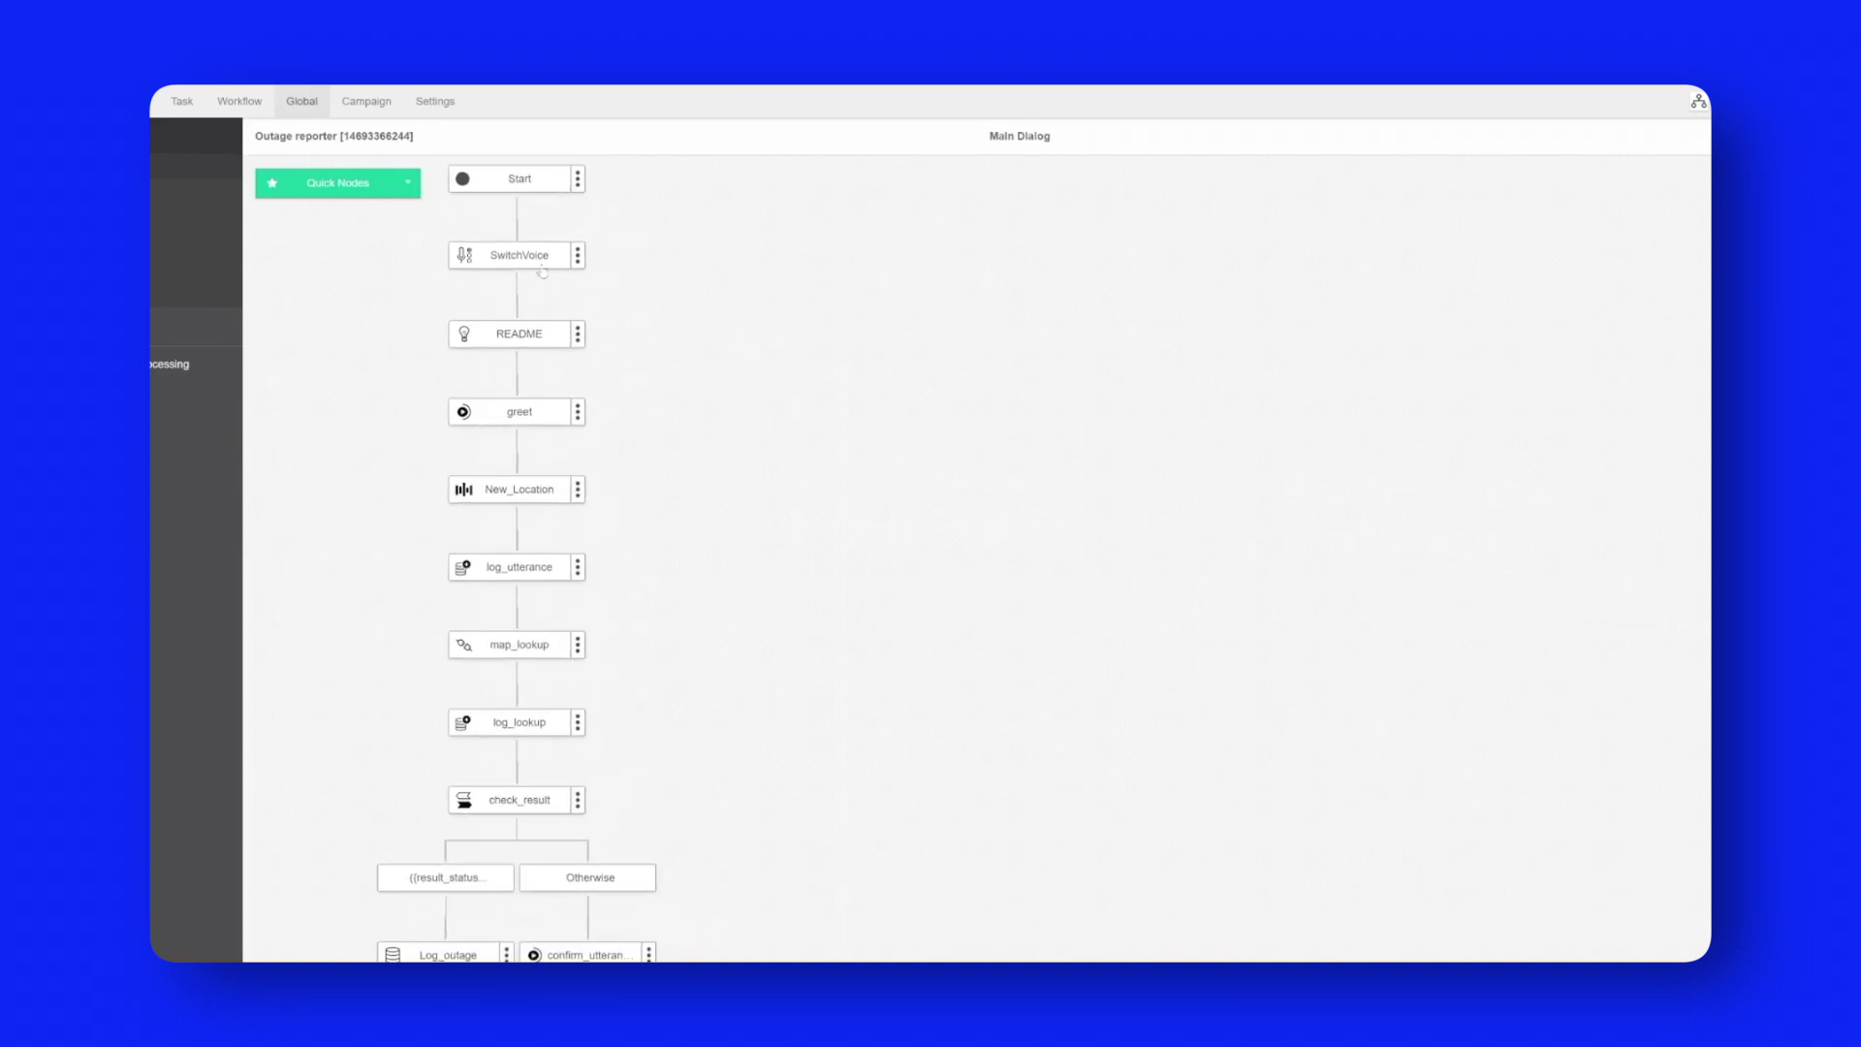
scroll(630, 315, "down", 1)
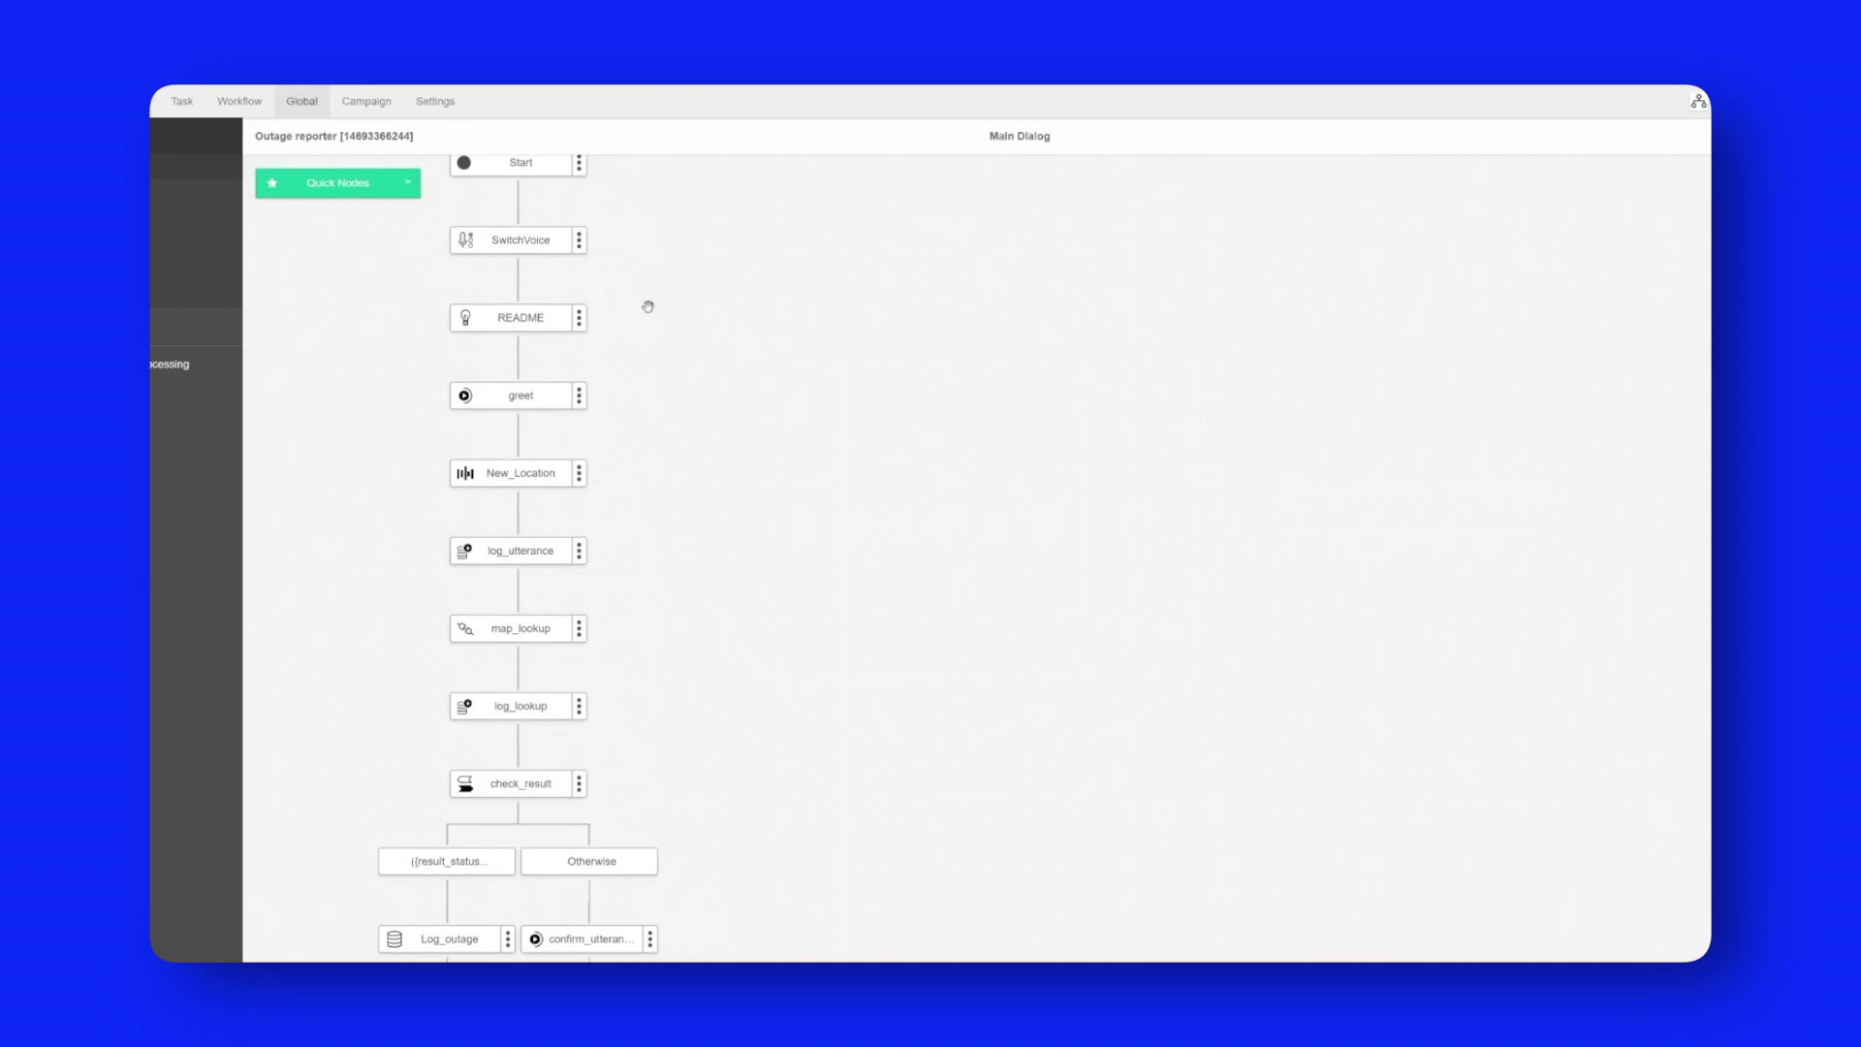
double_click(535, 239)
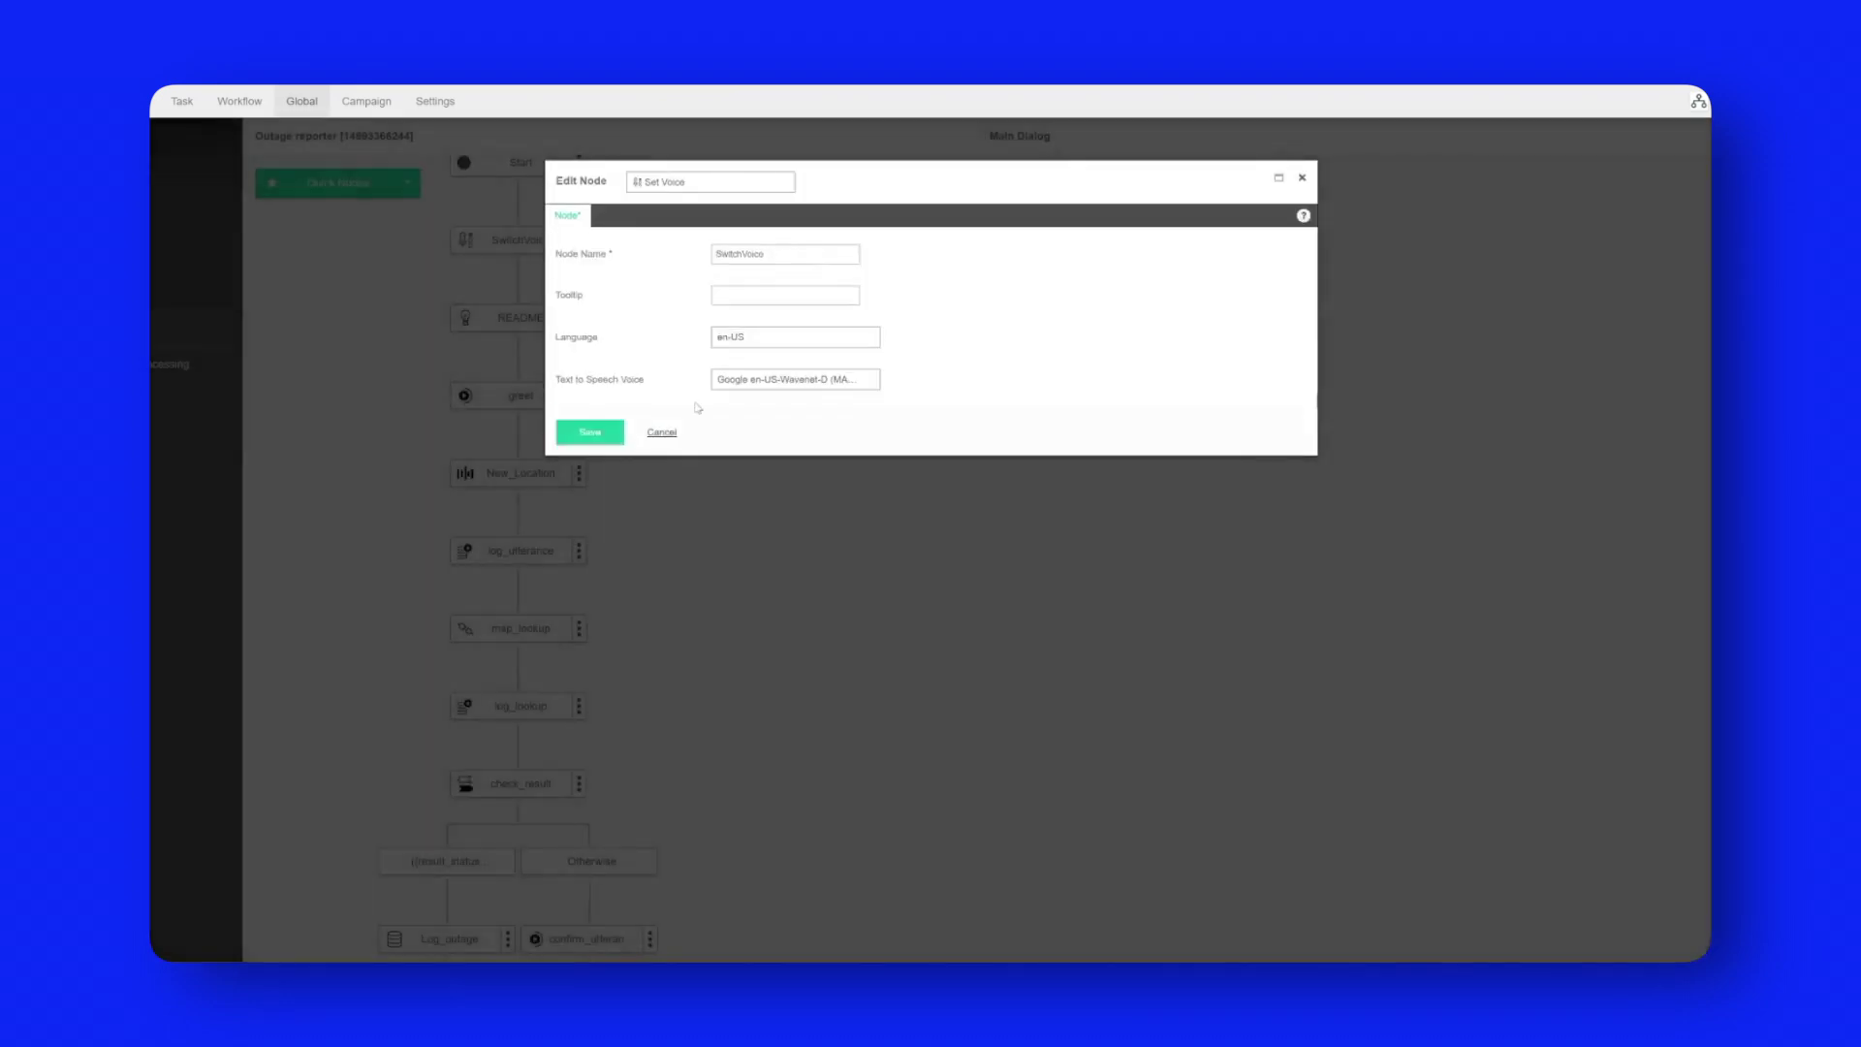
left_click(780, 380)
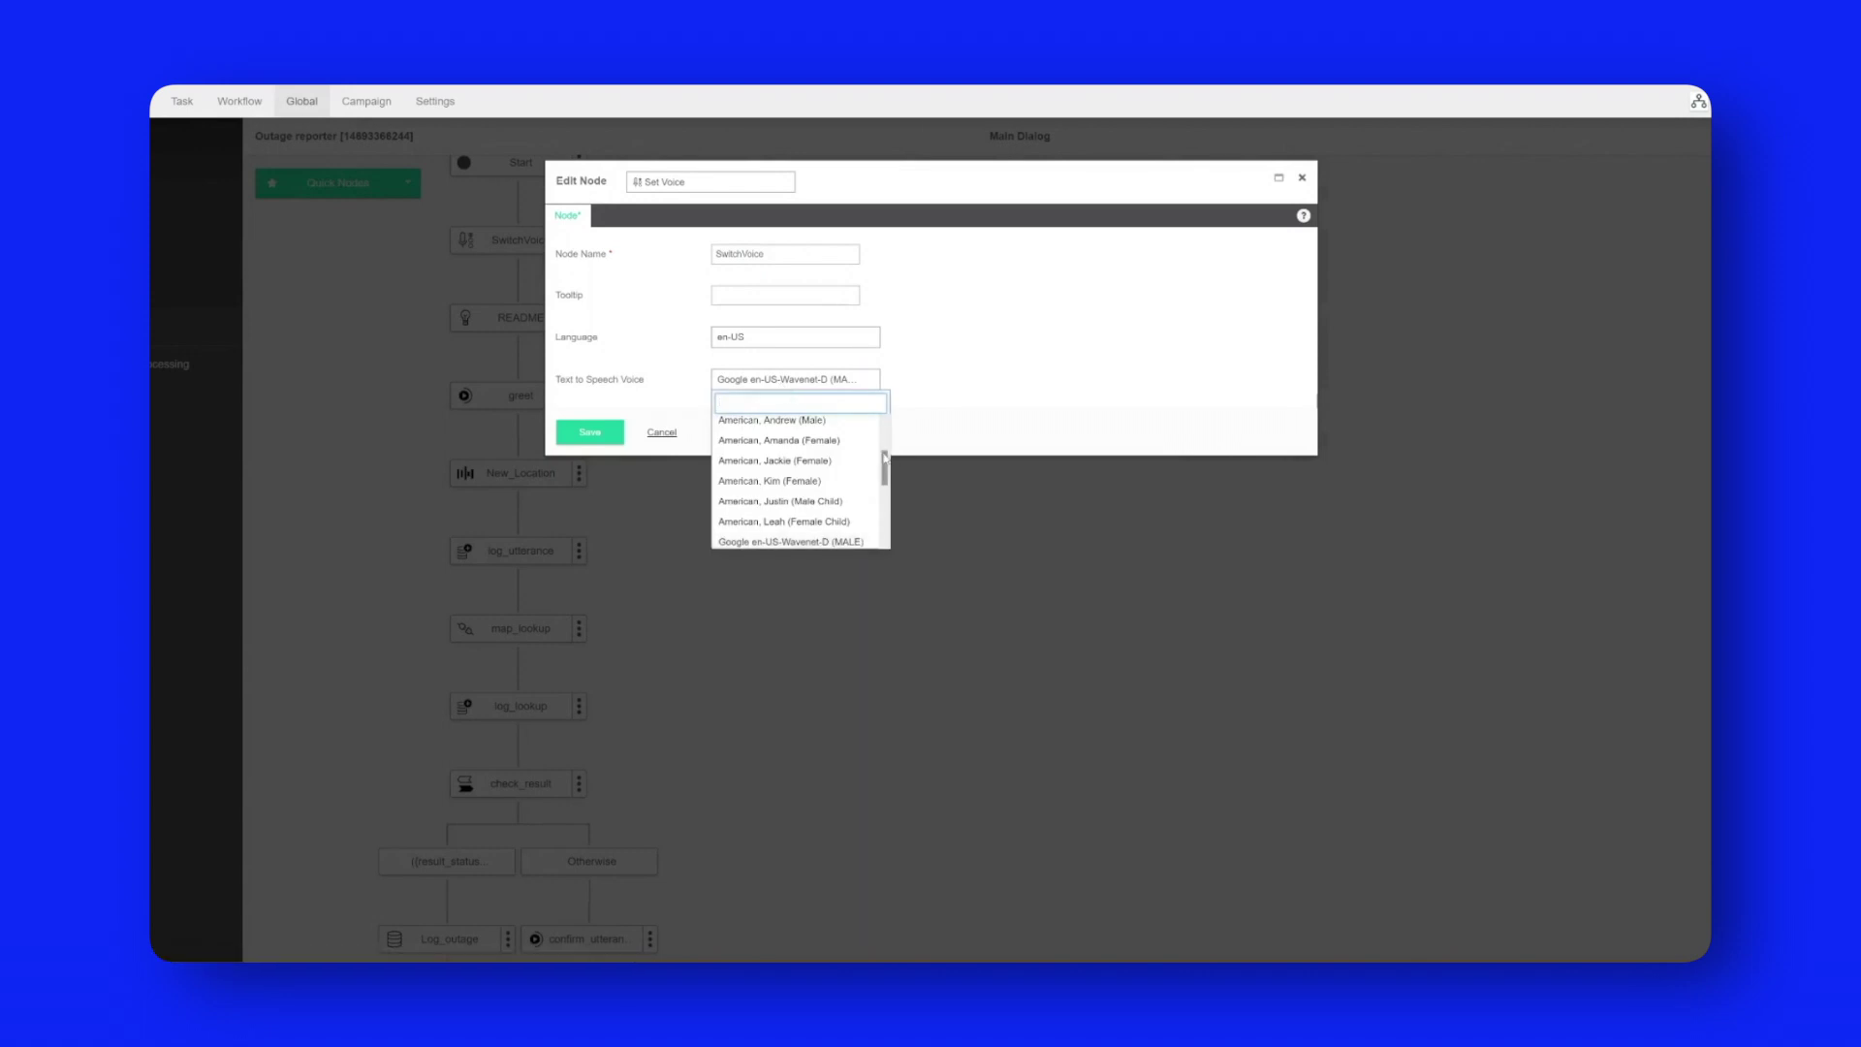
left_click_drag(884, 456, 884, 521)
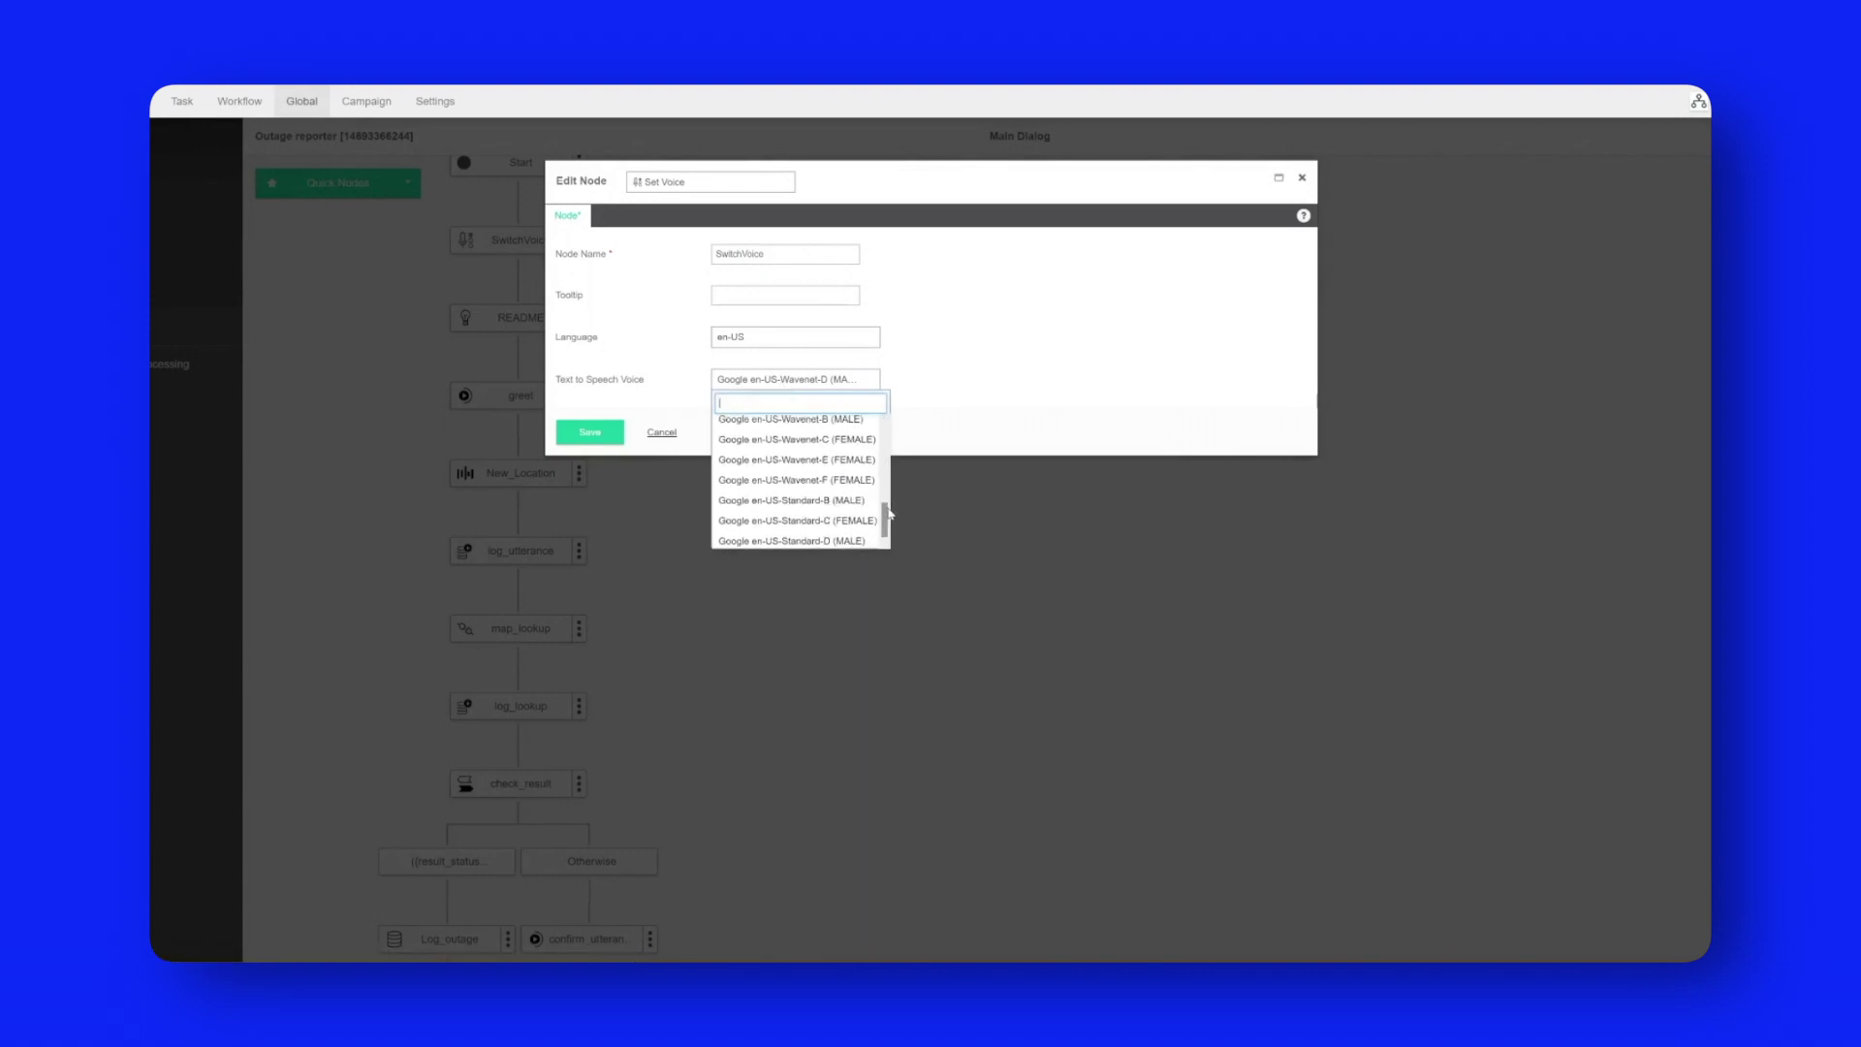
left_click(983, 401)
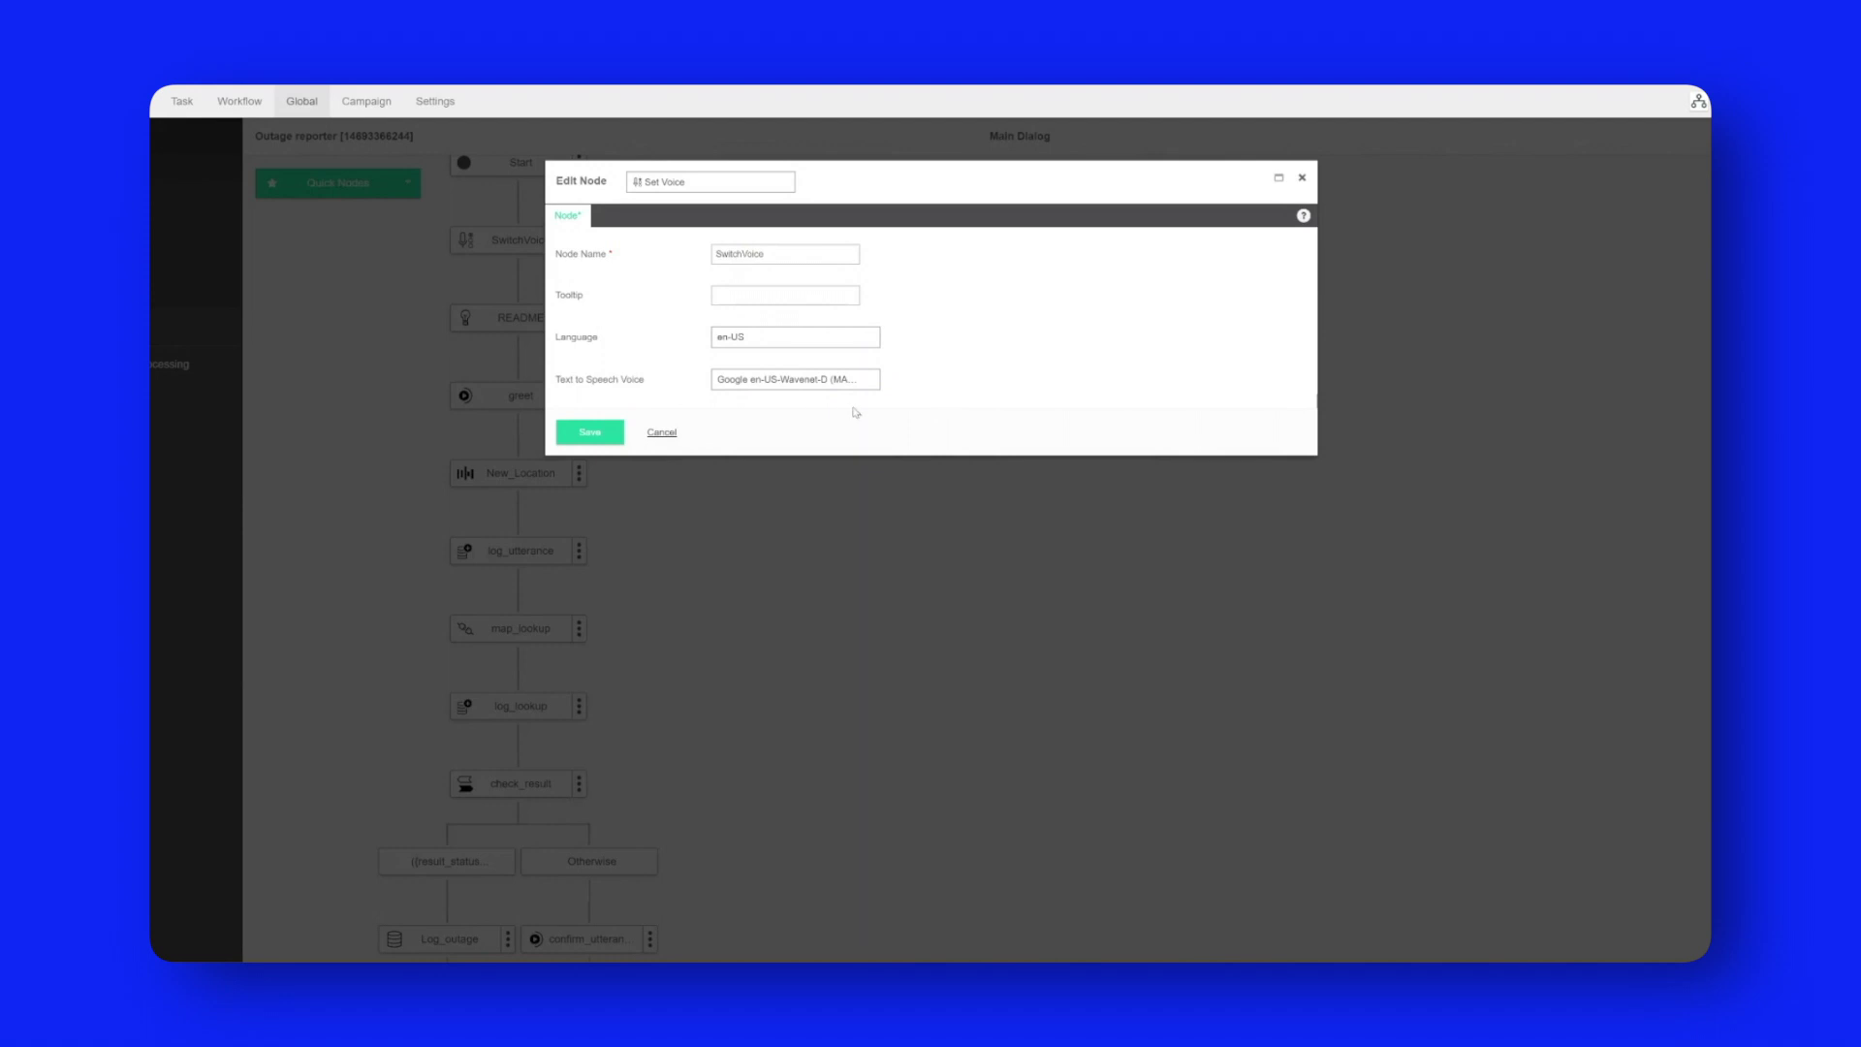
left_click(663, 436)
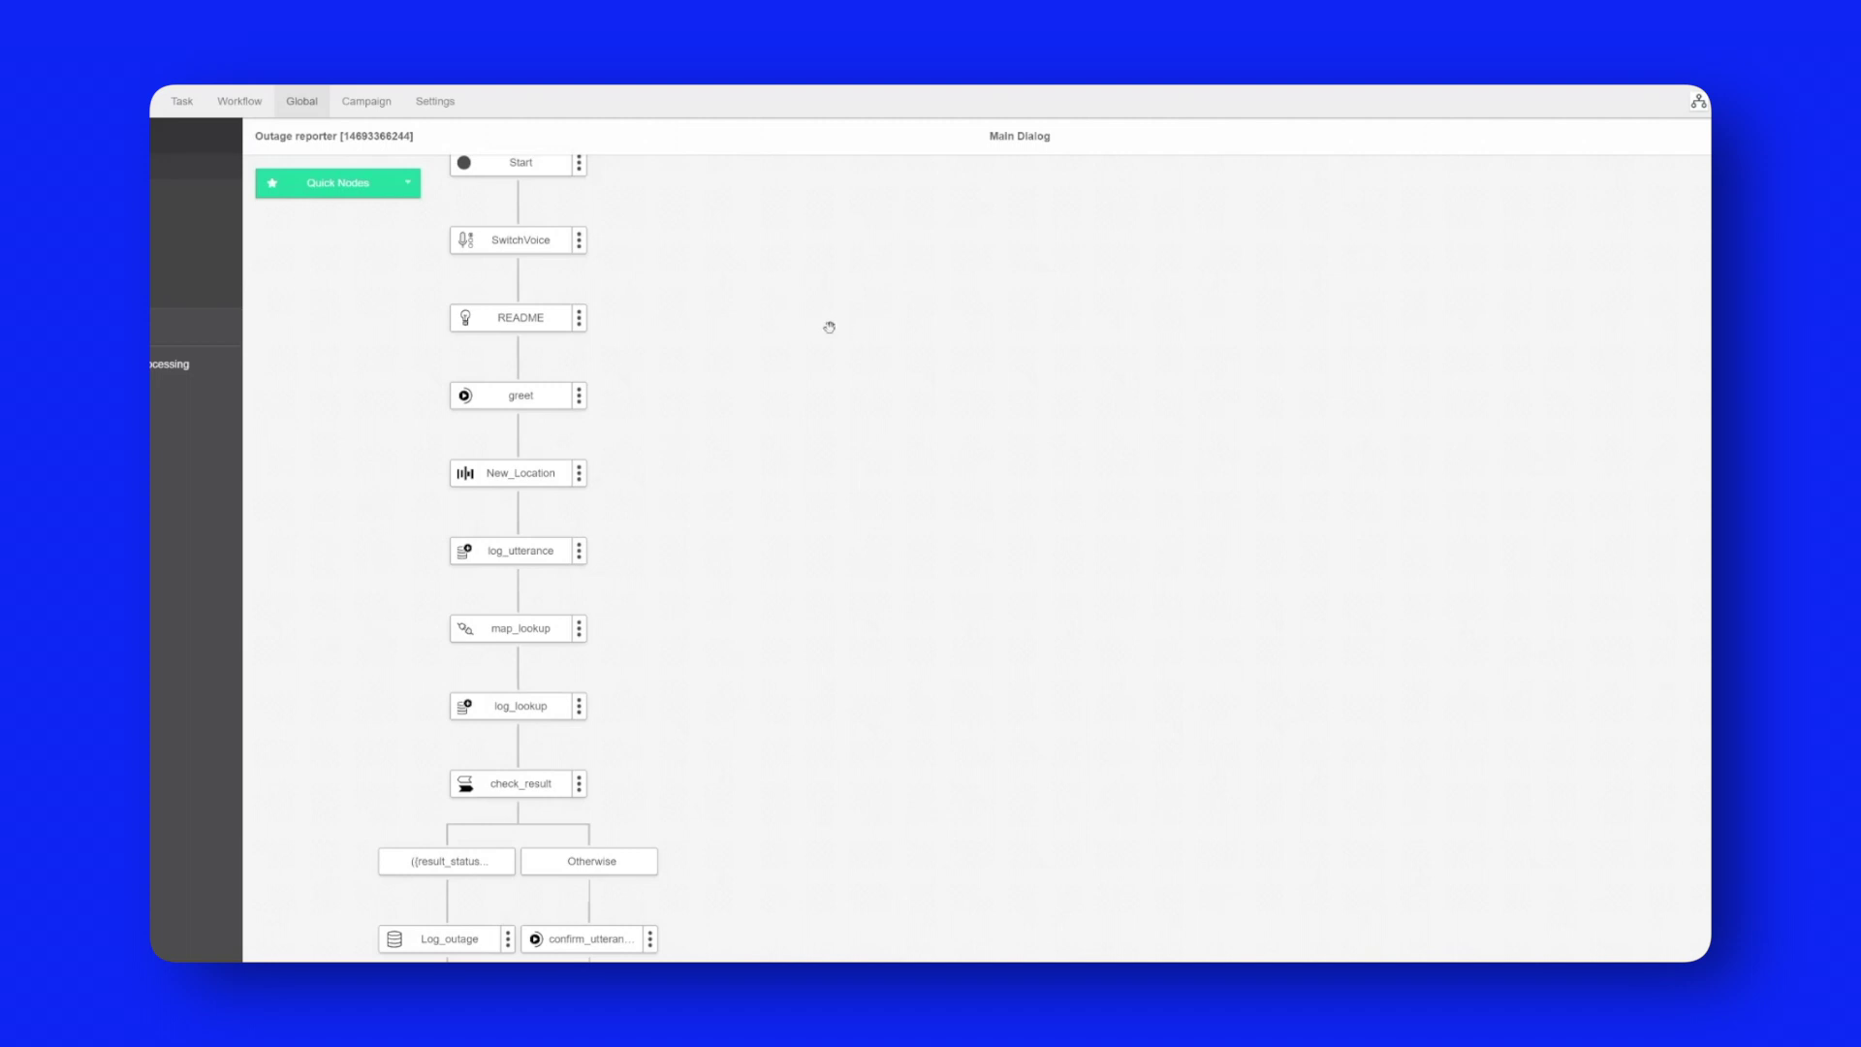
left_click_drag(827, 324, 720, 319)
scroll(721, 319, "down", 2)
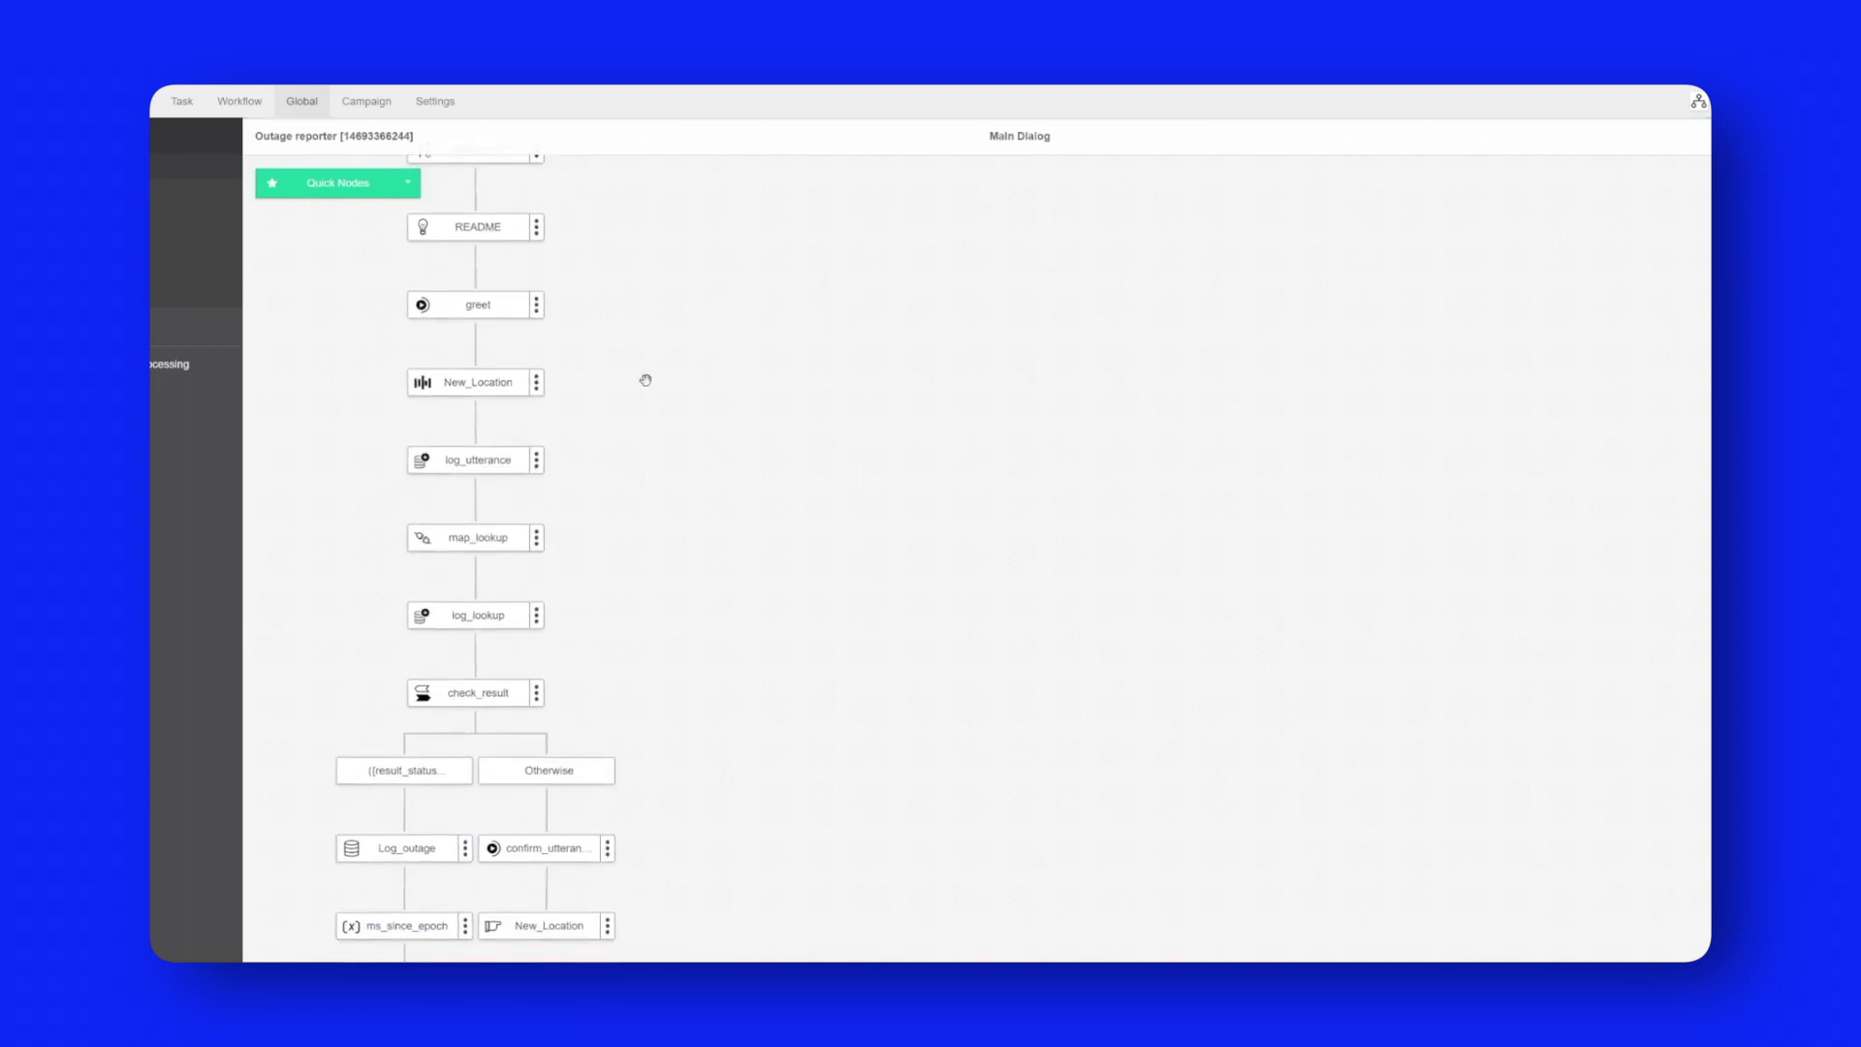
scroll(644, 378, "down", 2)
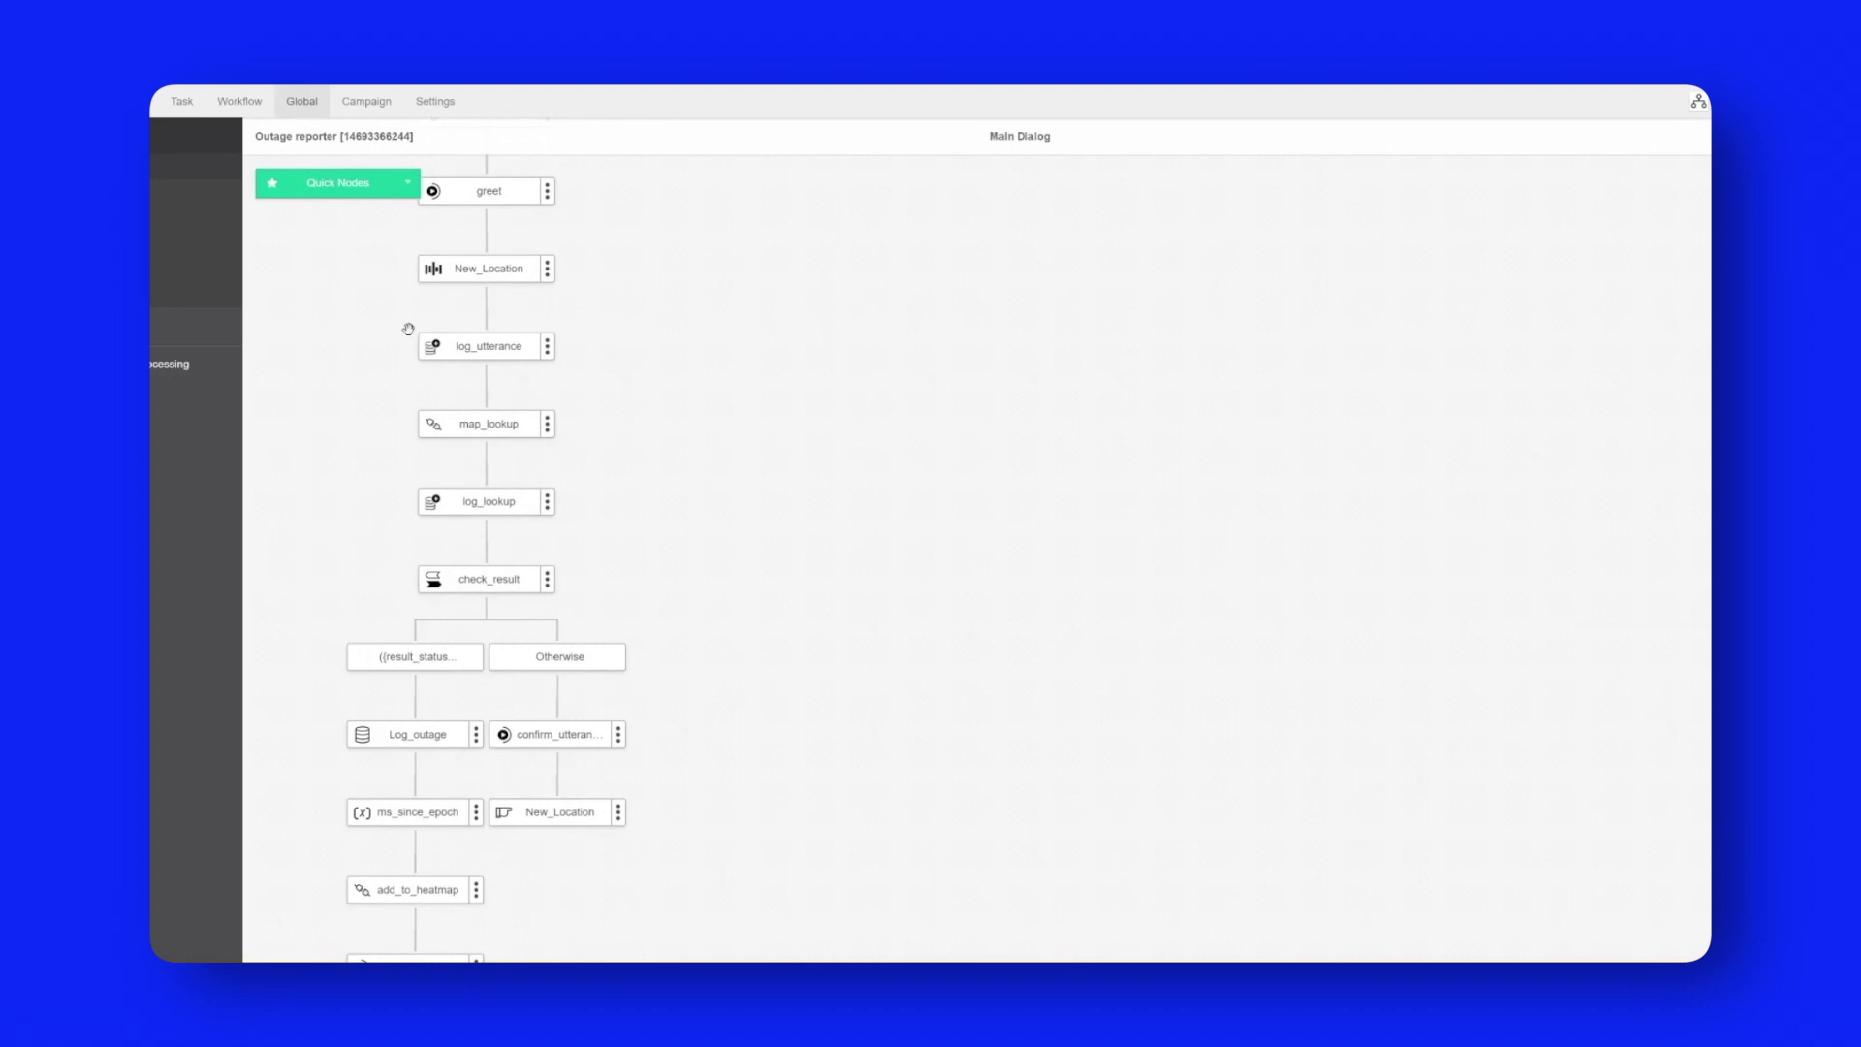
left_click(469, 277)
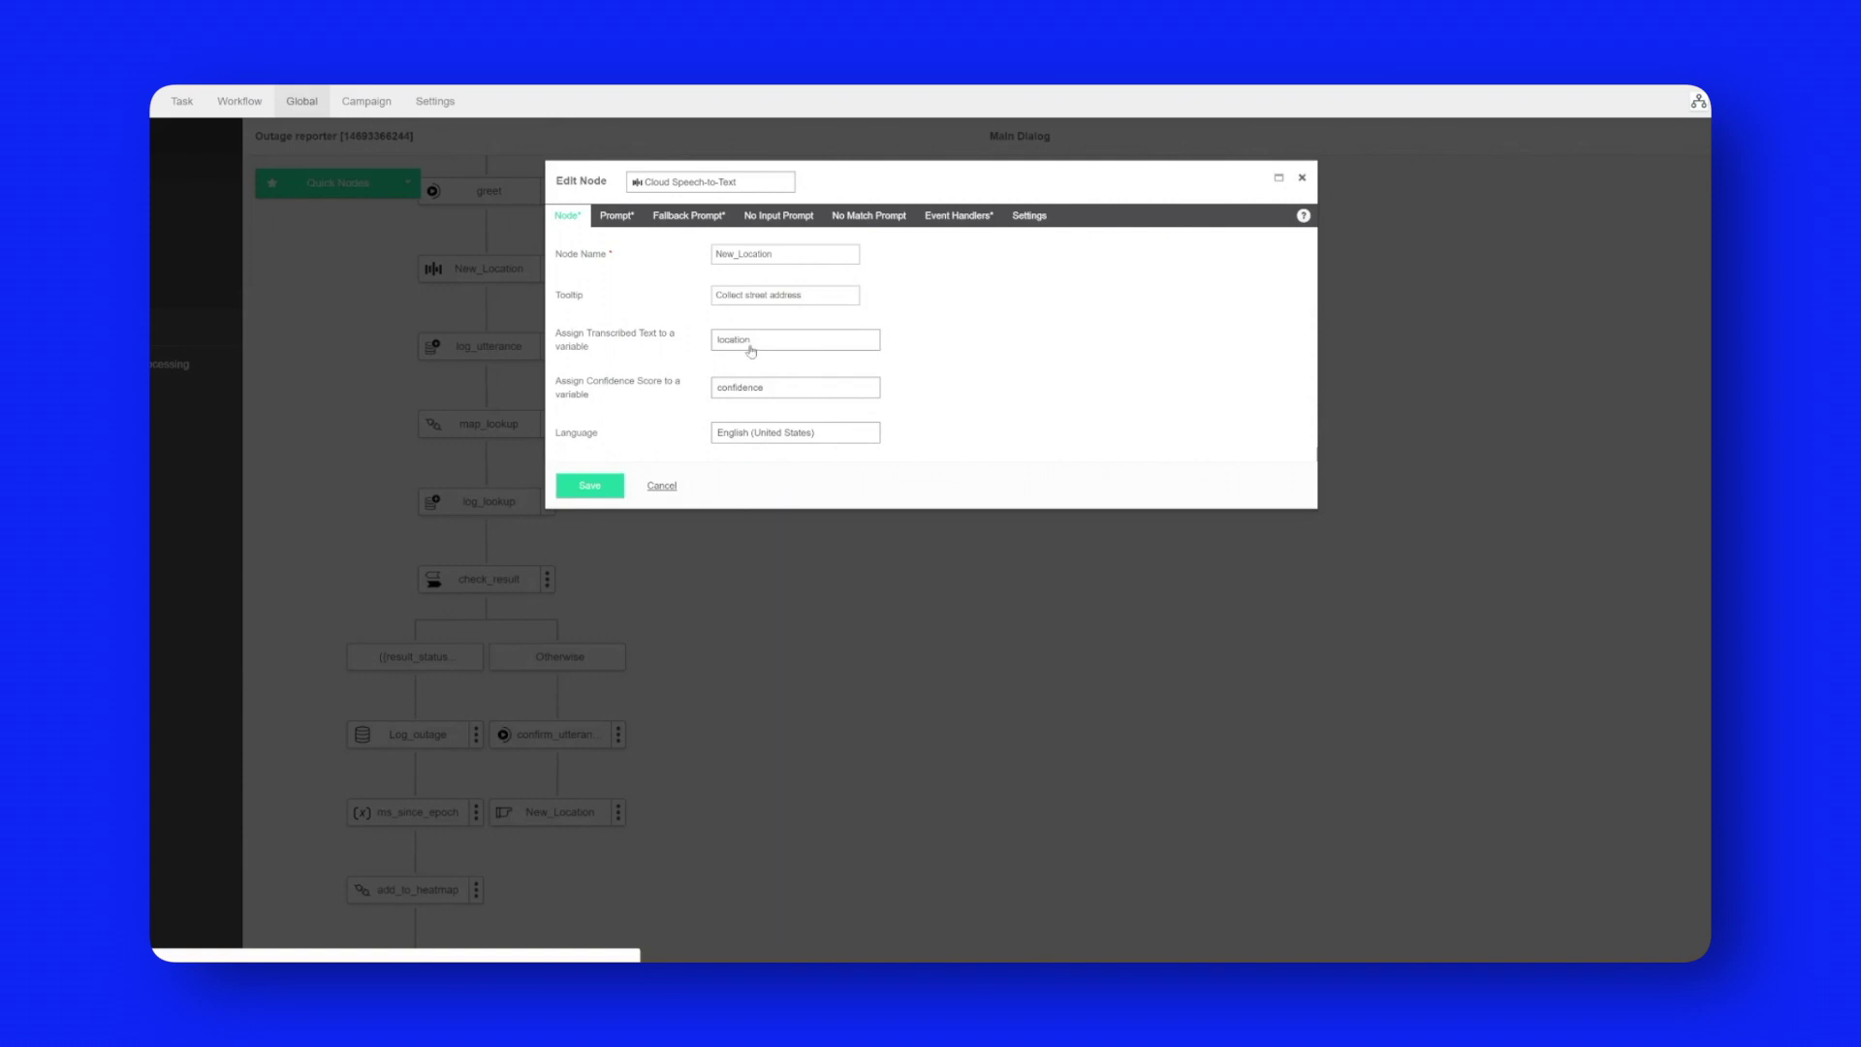
left_click(806, 432)
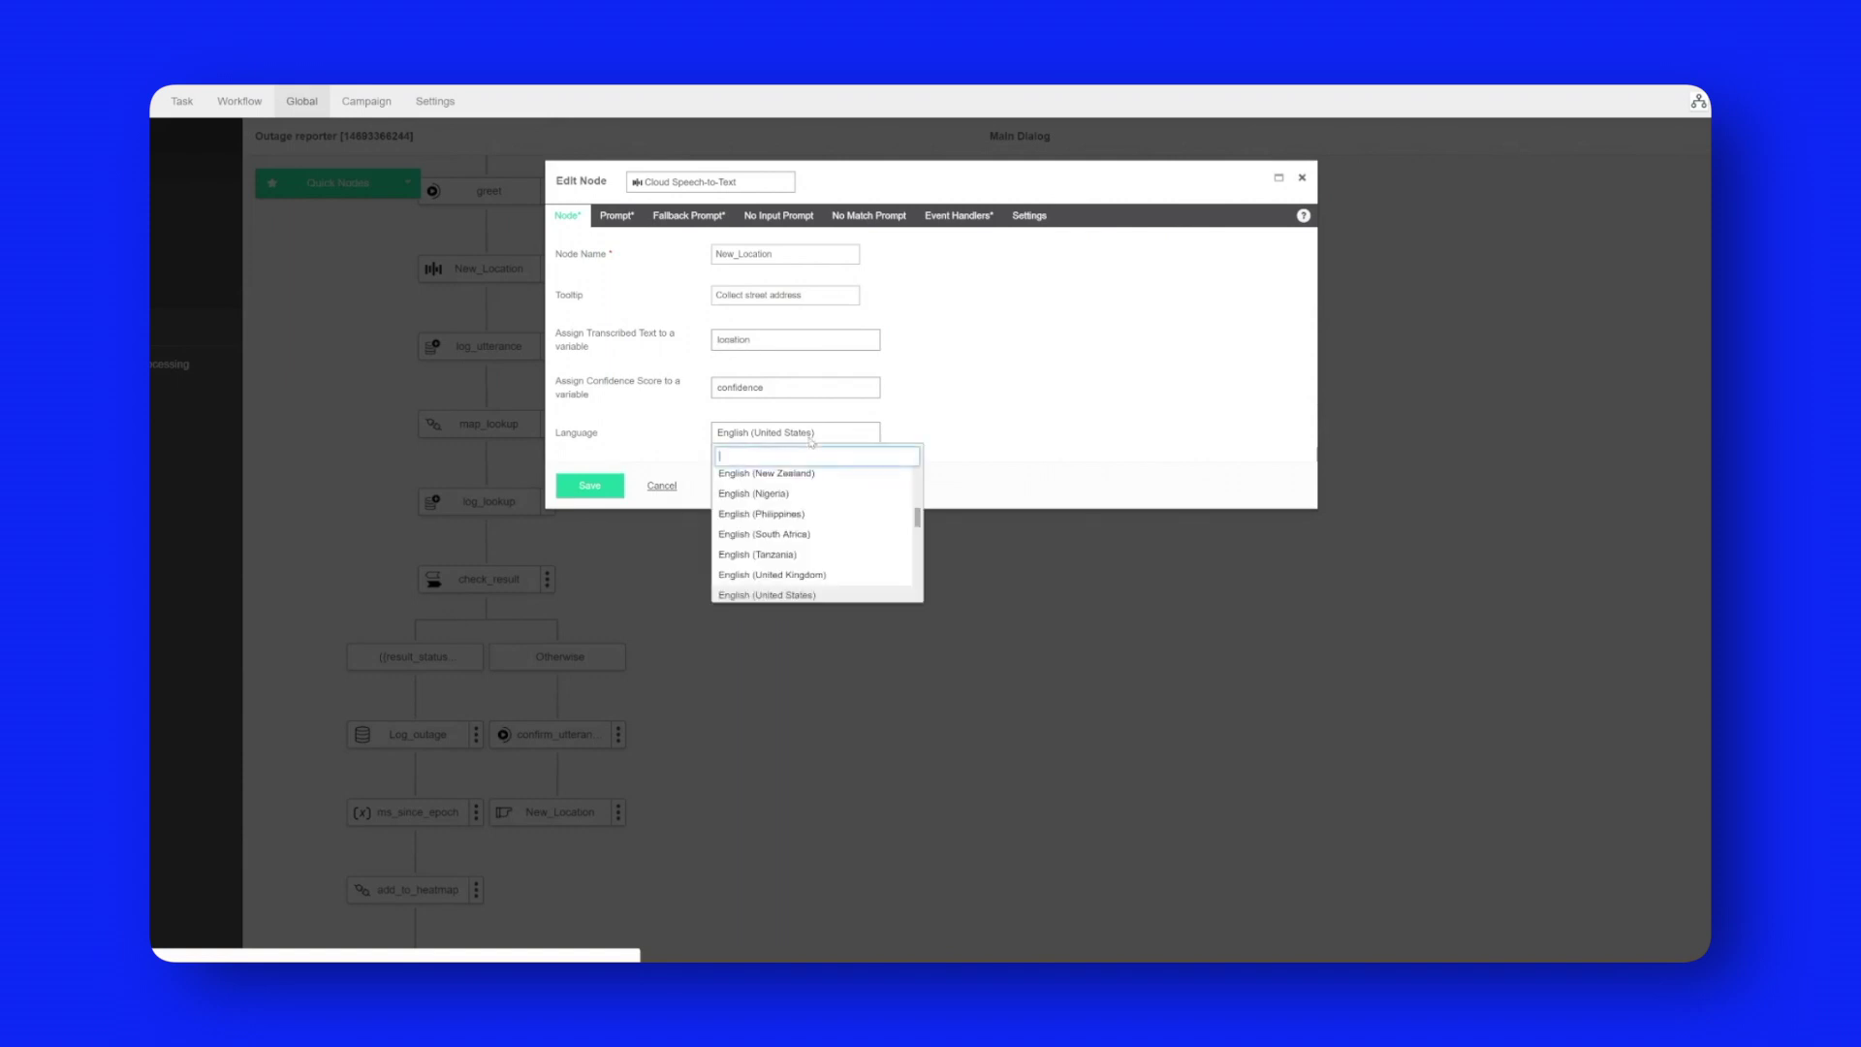
left_click_drag(918, 519, 929, 476)
left_click(974, 427)
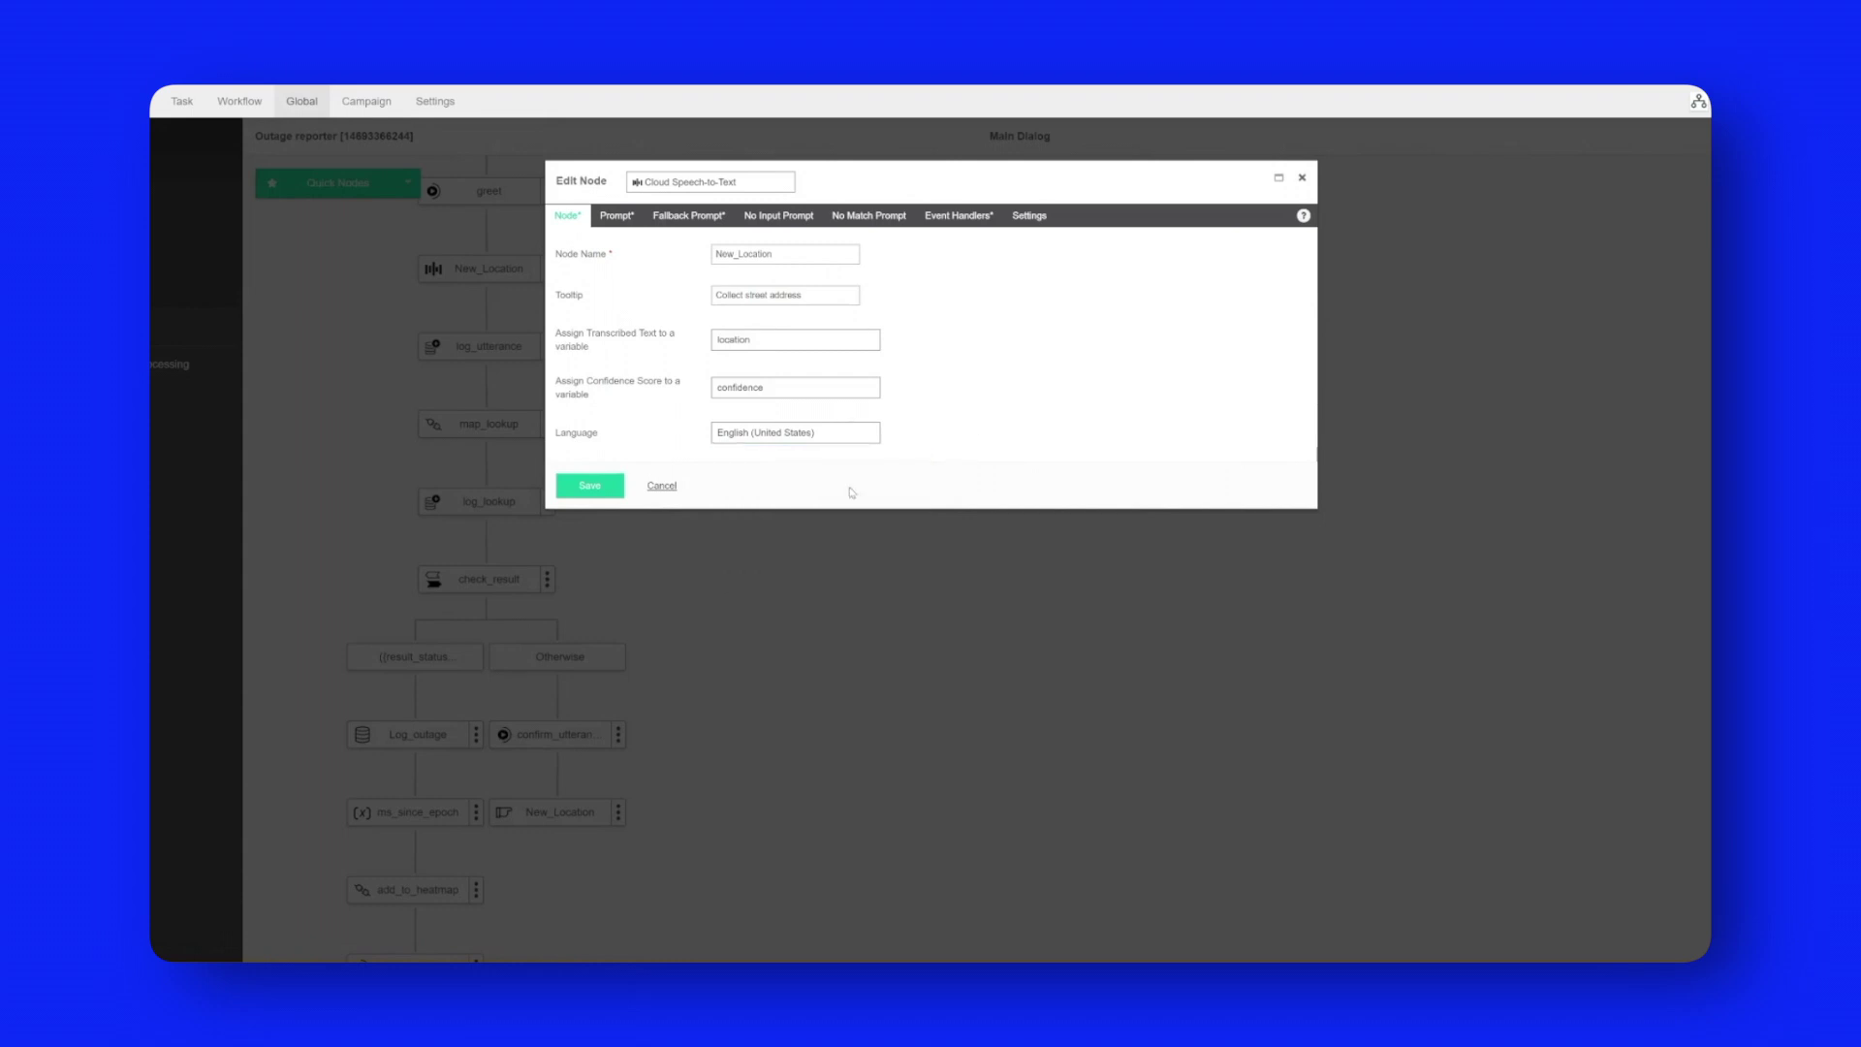
left_click(662, 485)
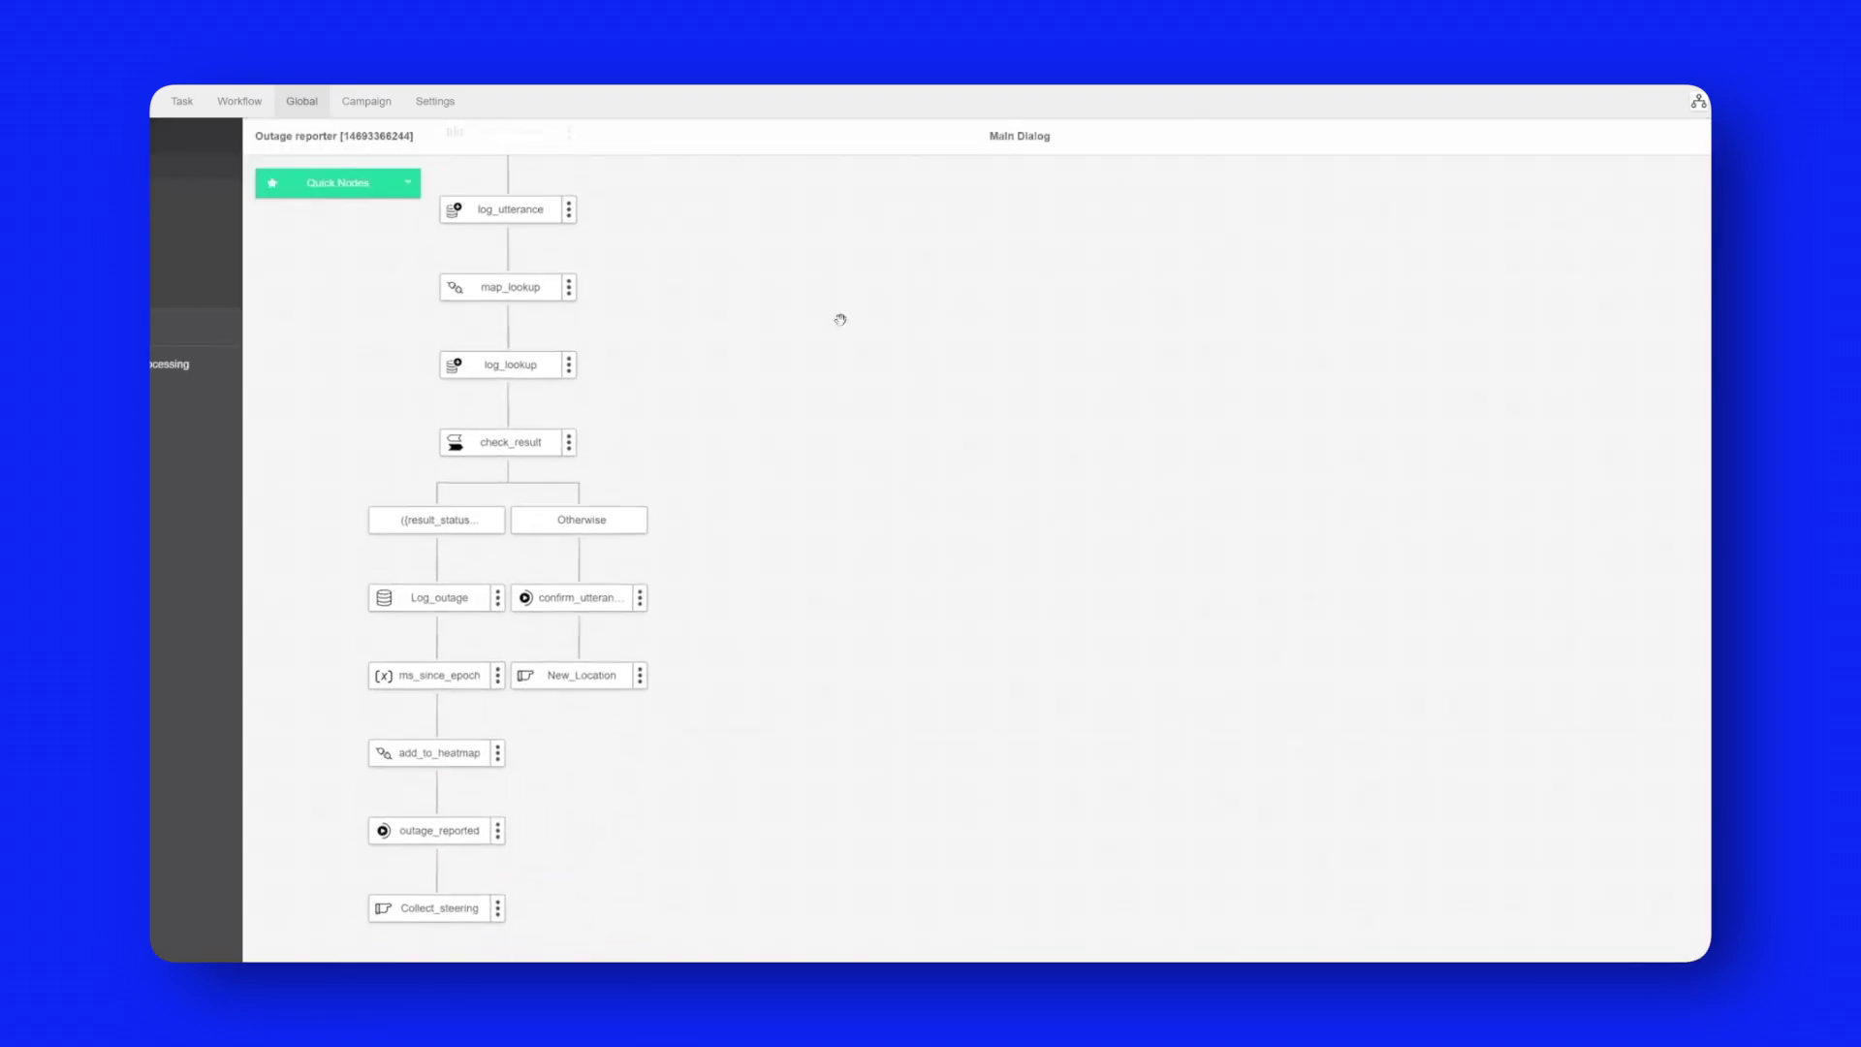
- Open the map_lookup node and inspect its request URL and query parameters
left_click_drag(840, 316, 773, 369)
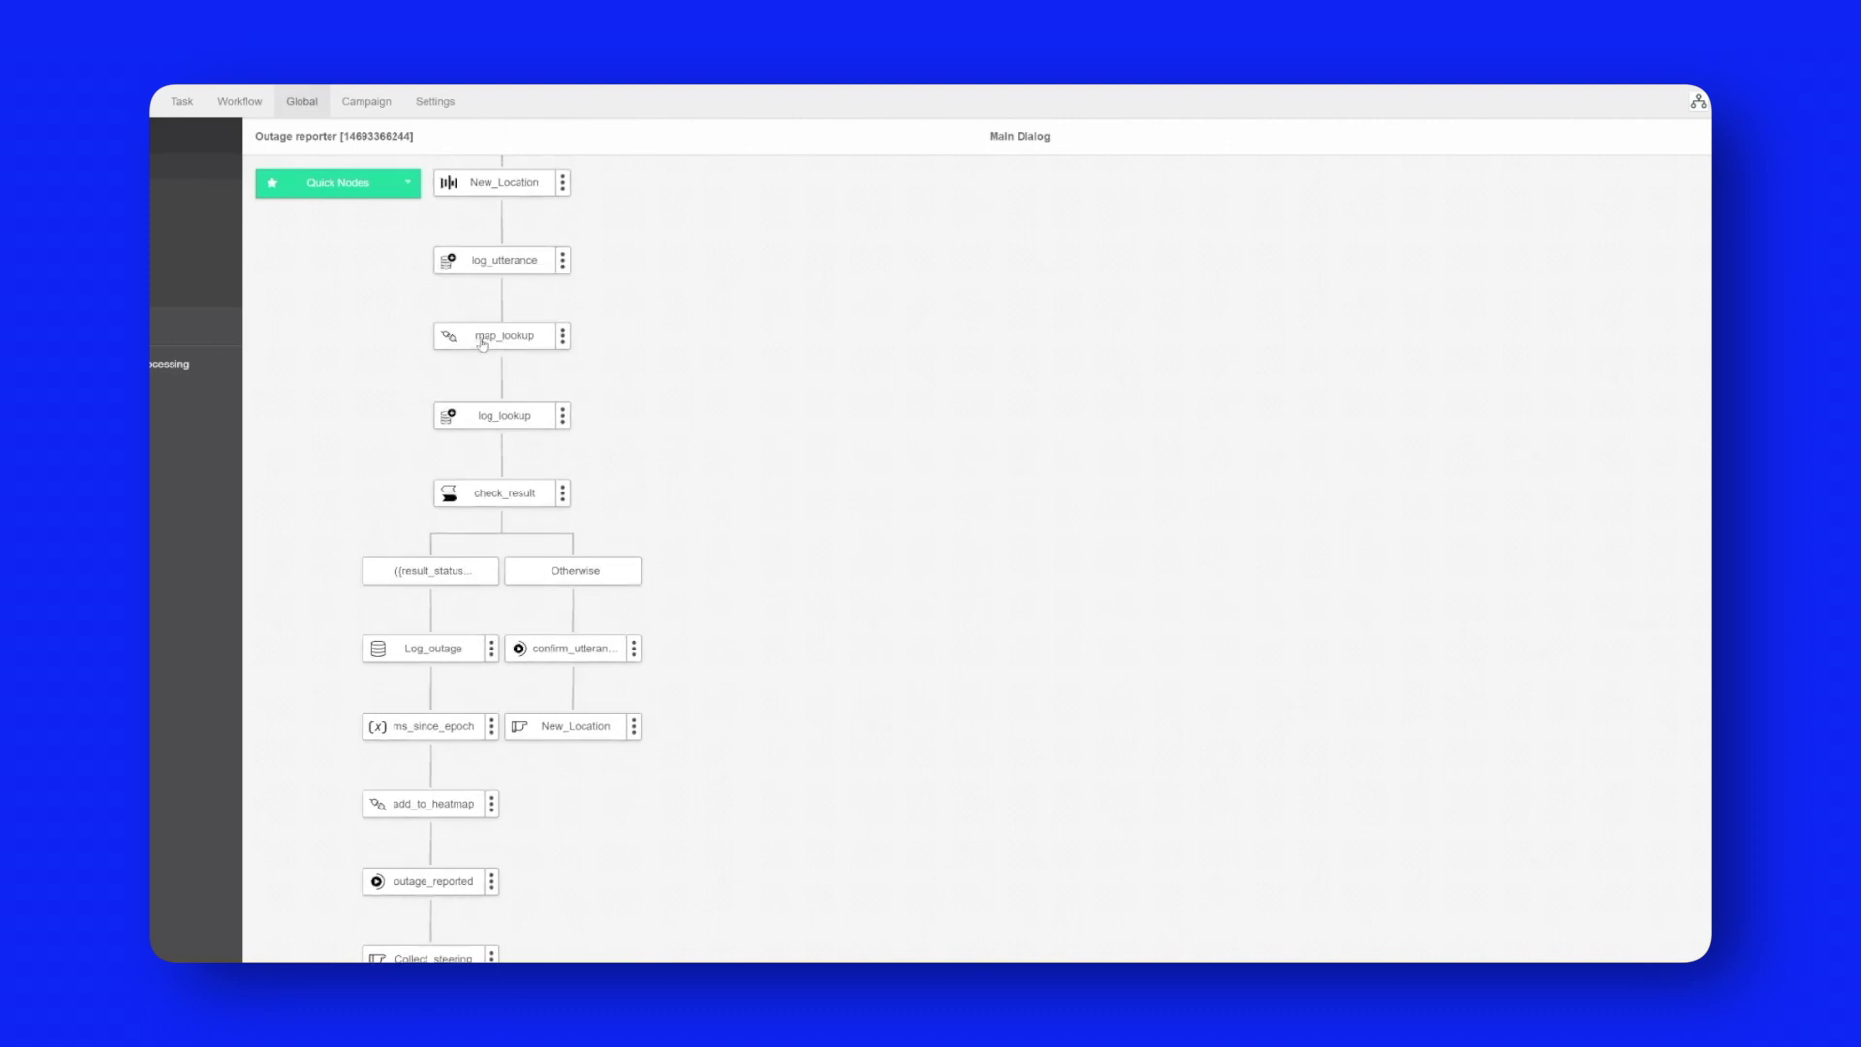
left_click(515, 339)
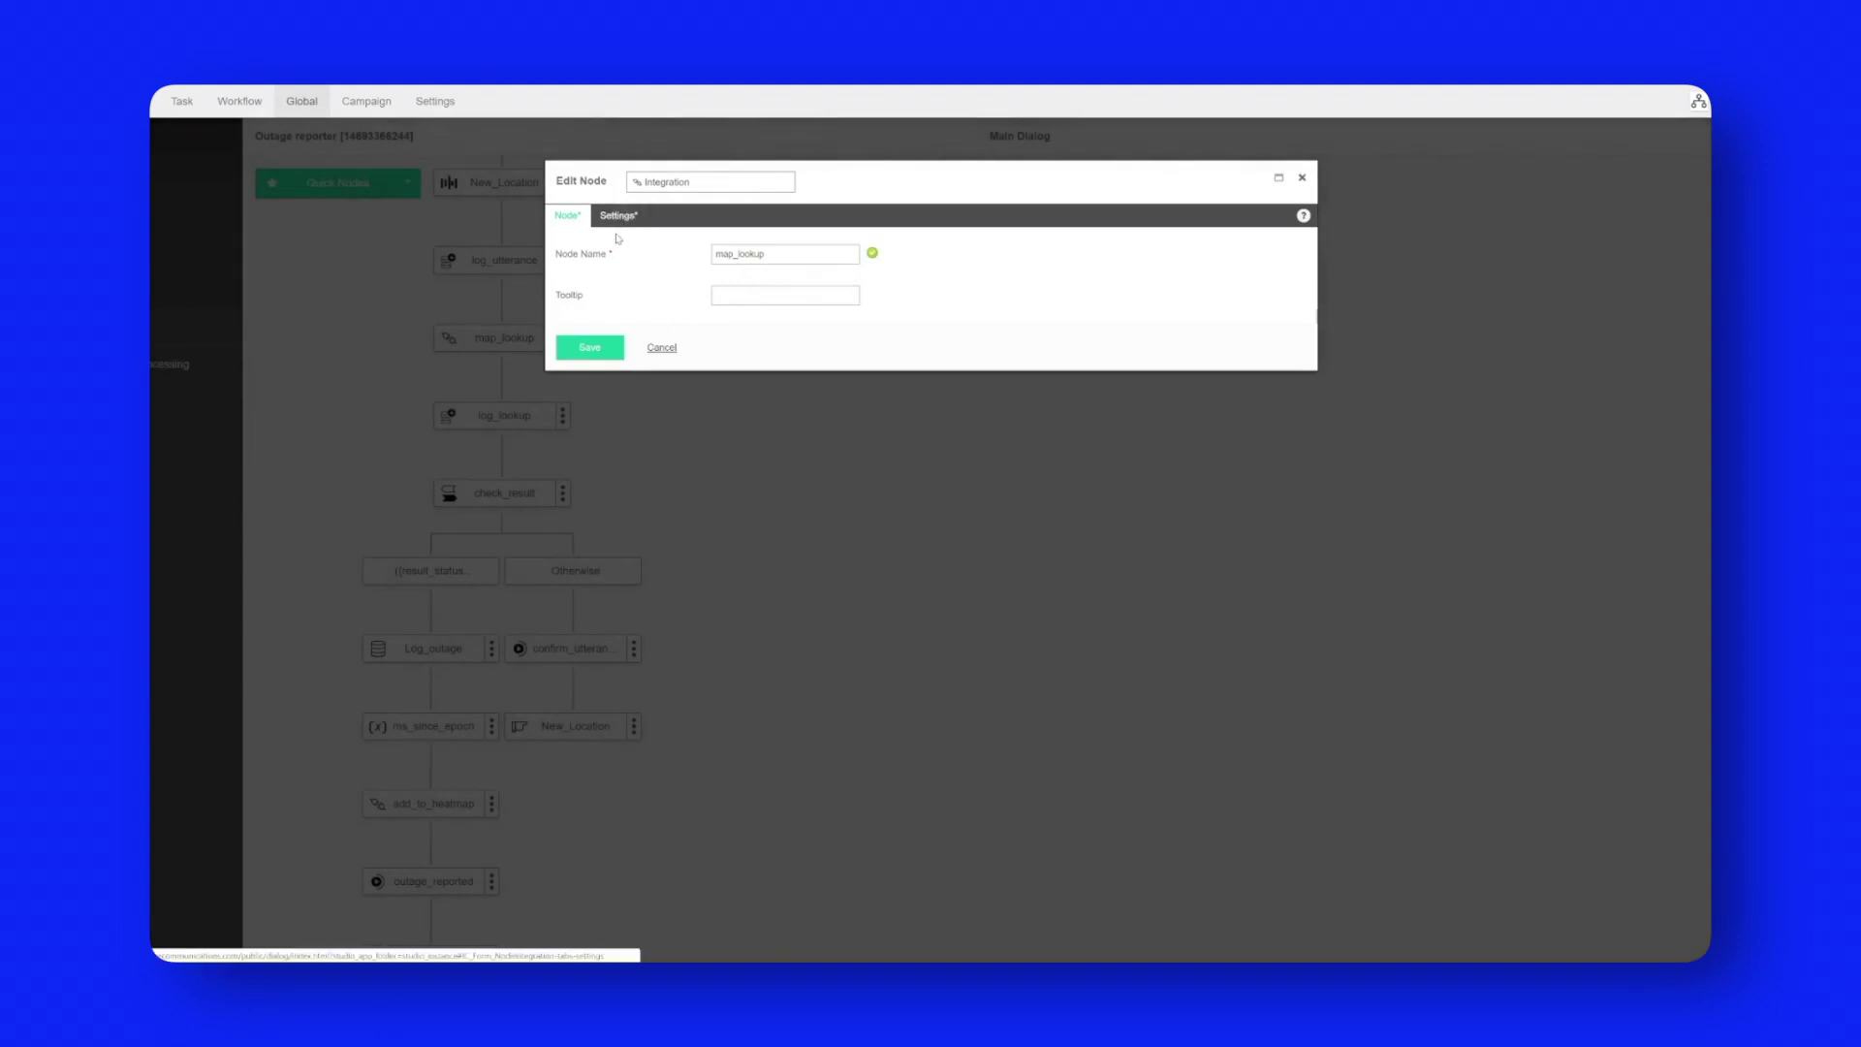
left_click(627, 216)
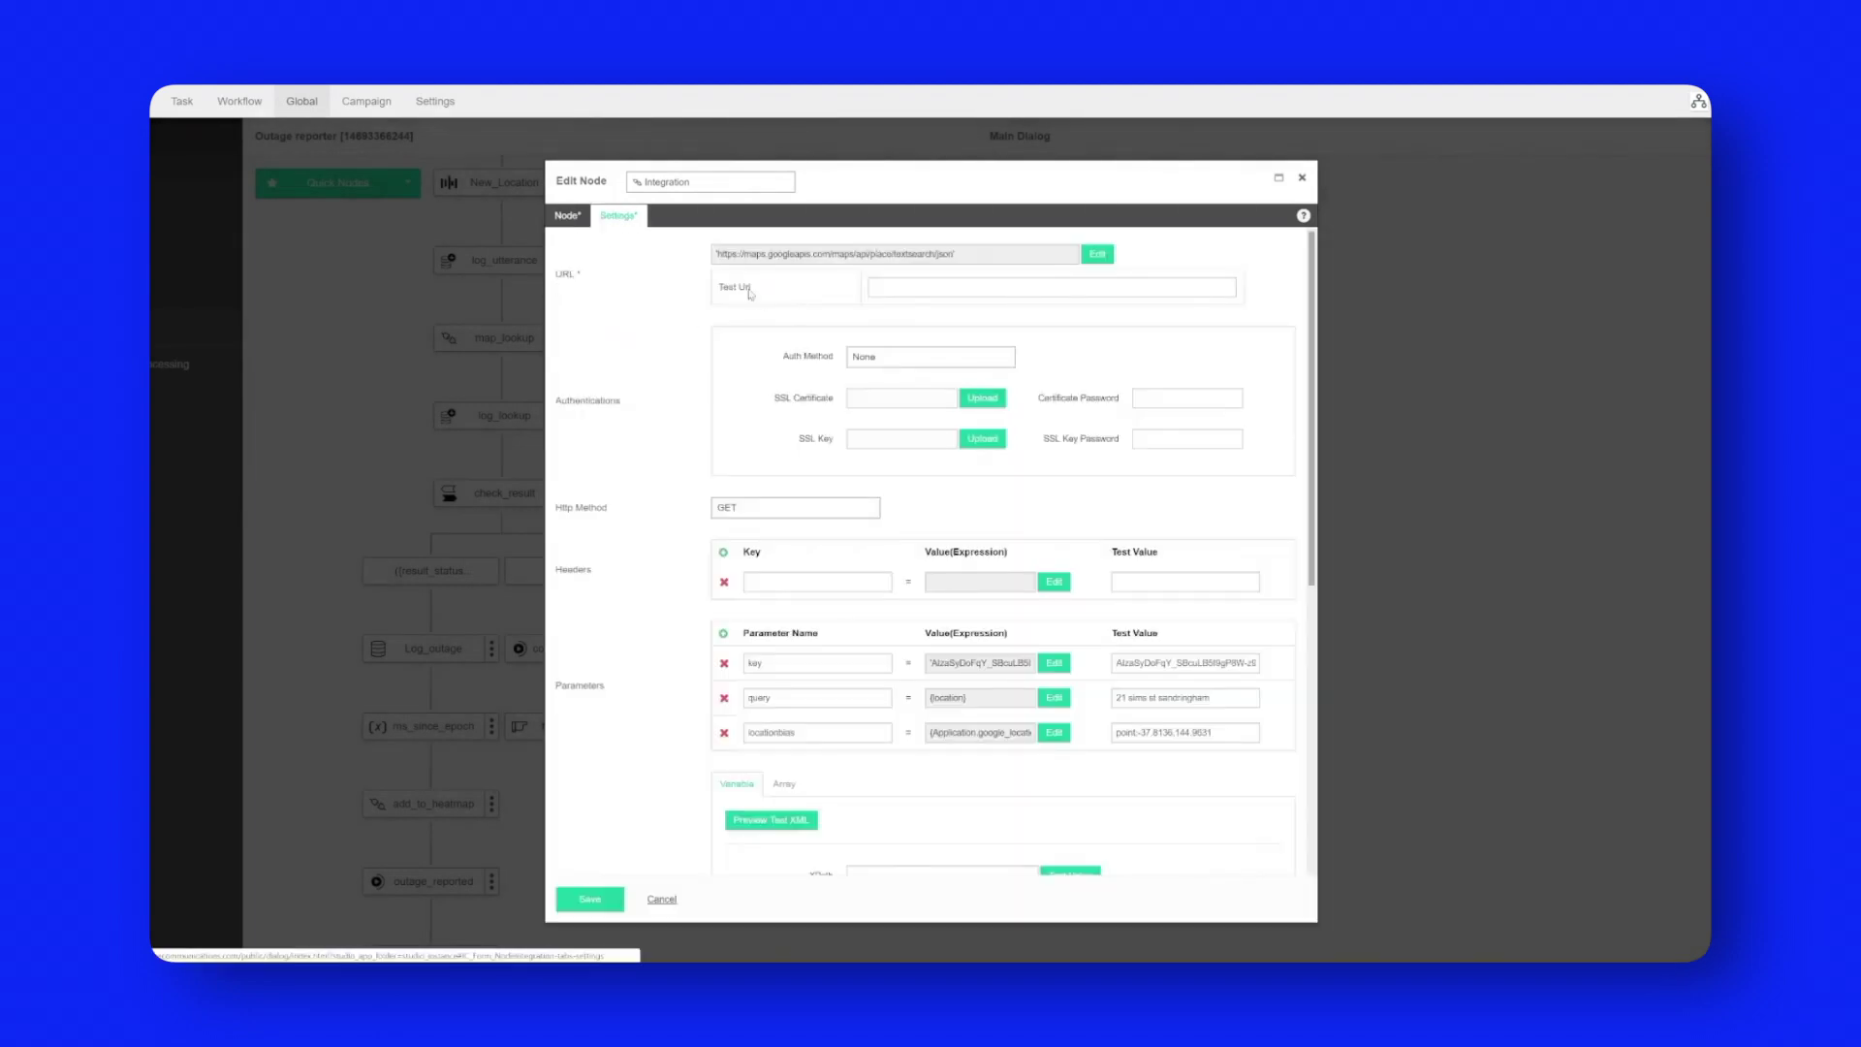
left_click_drag(719, 259, 965, 264)
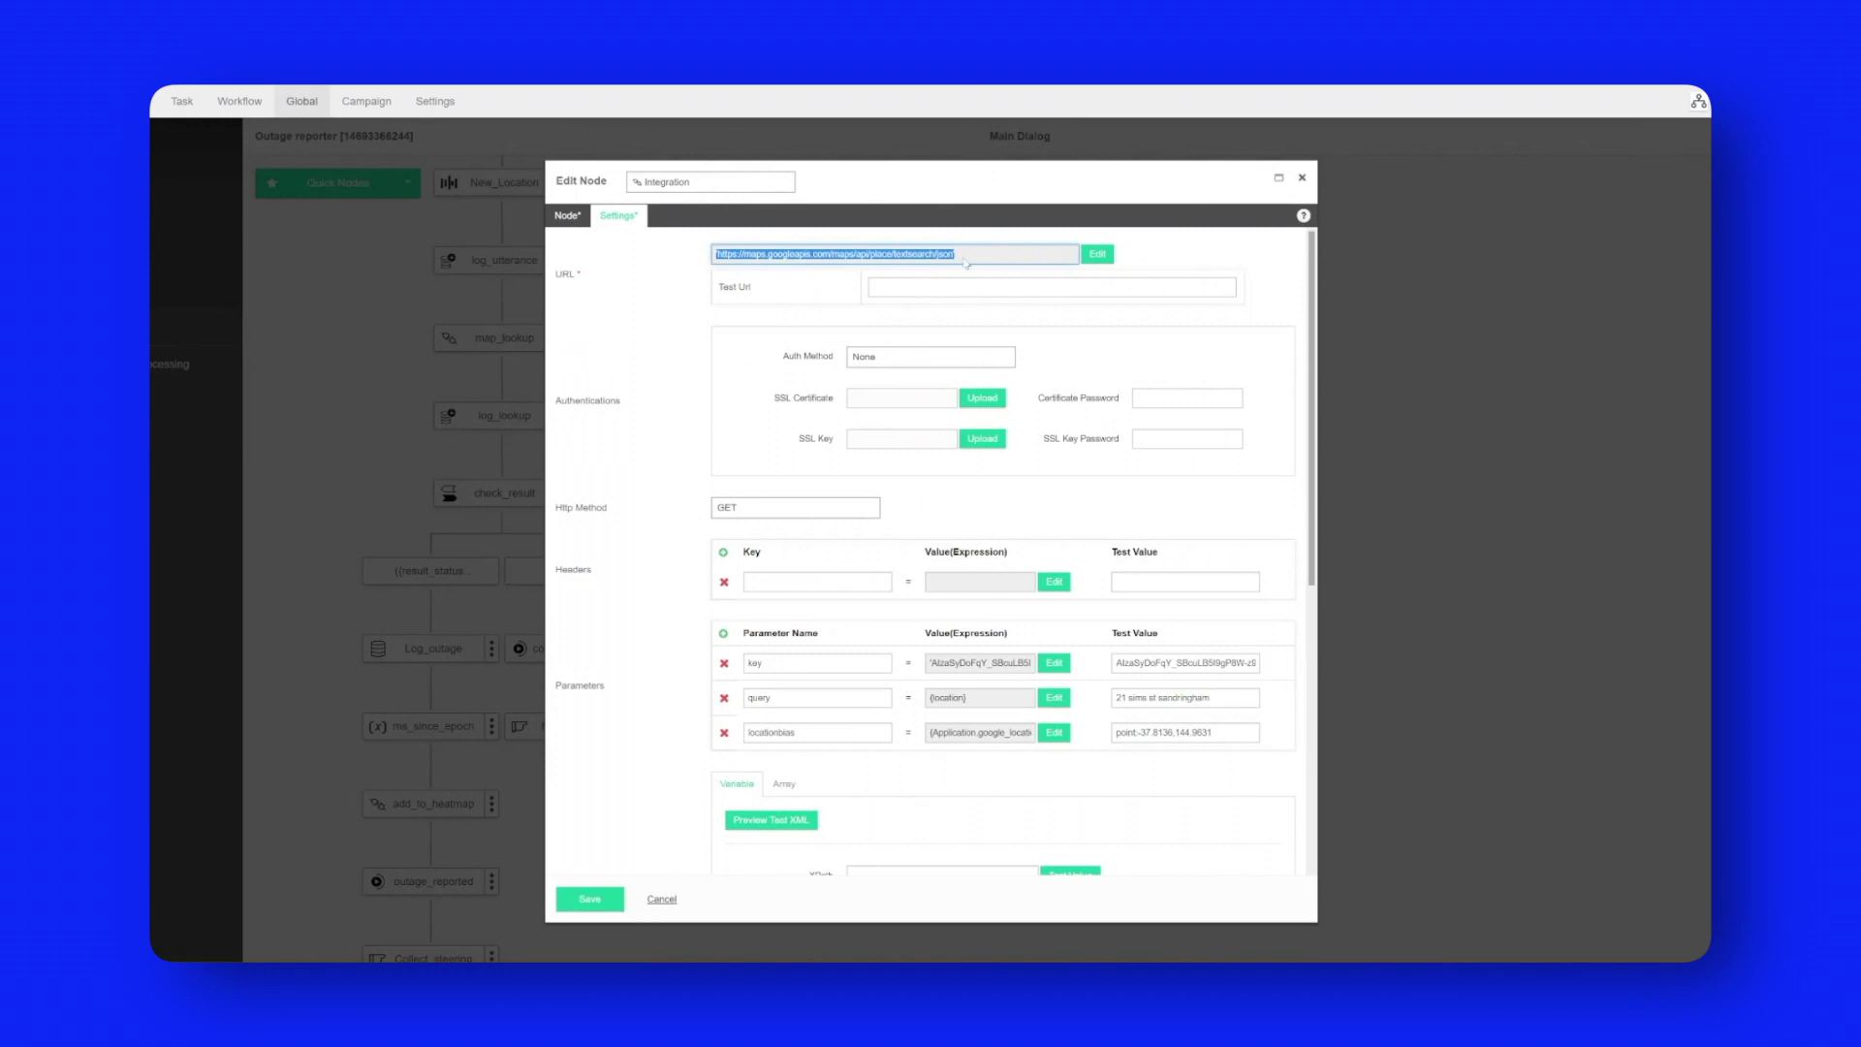
left_click(967, 263)
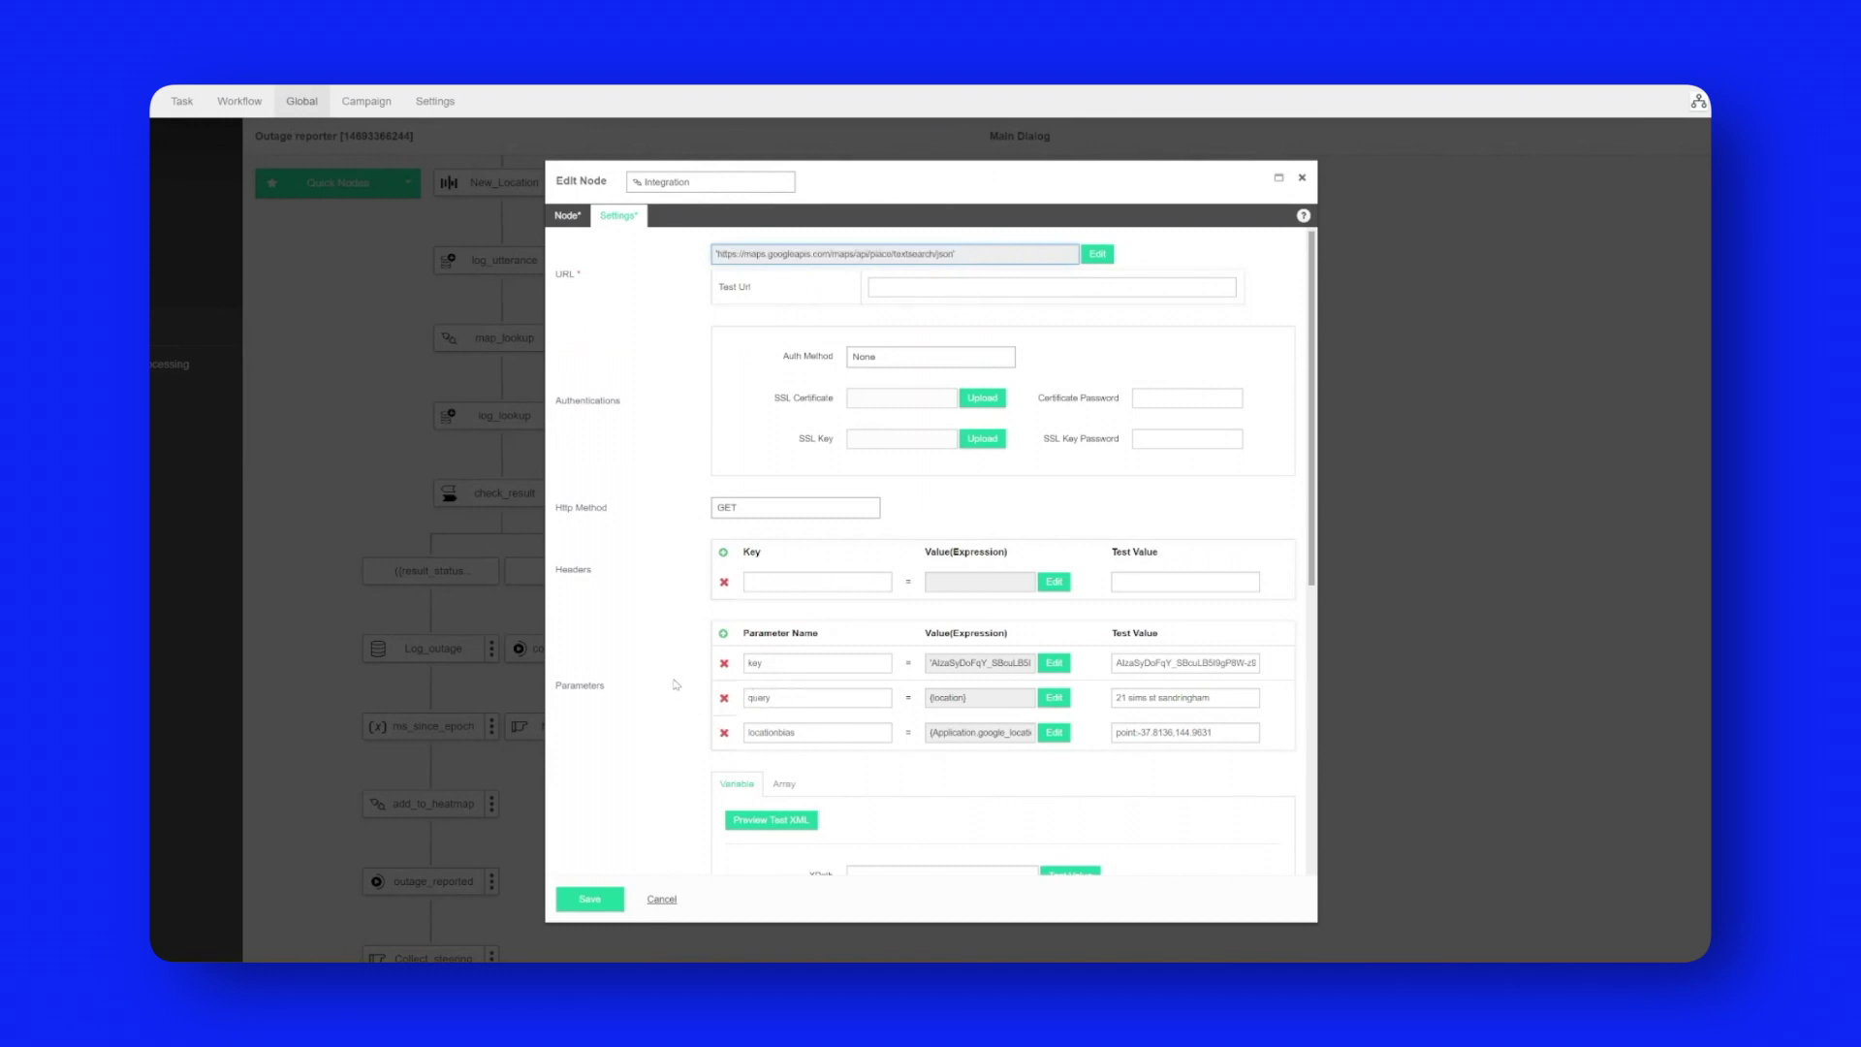
- Review the map_lookup Return Values table, then cancel without saving changes
scroll(671, 656, "down", 2)
scroll(671, 655, "down", 5)
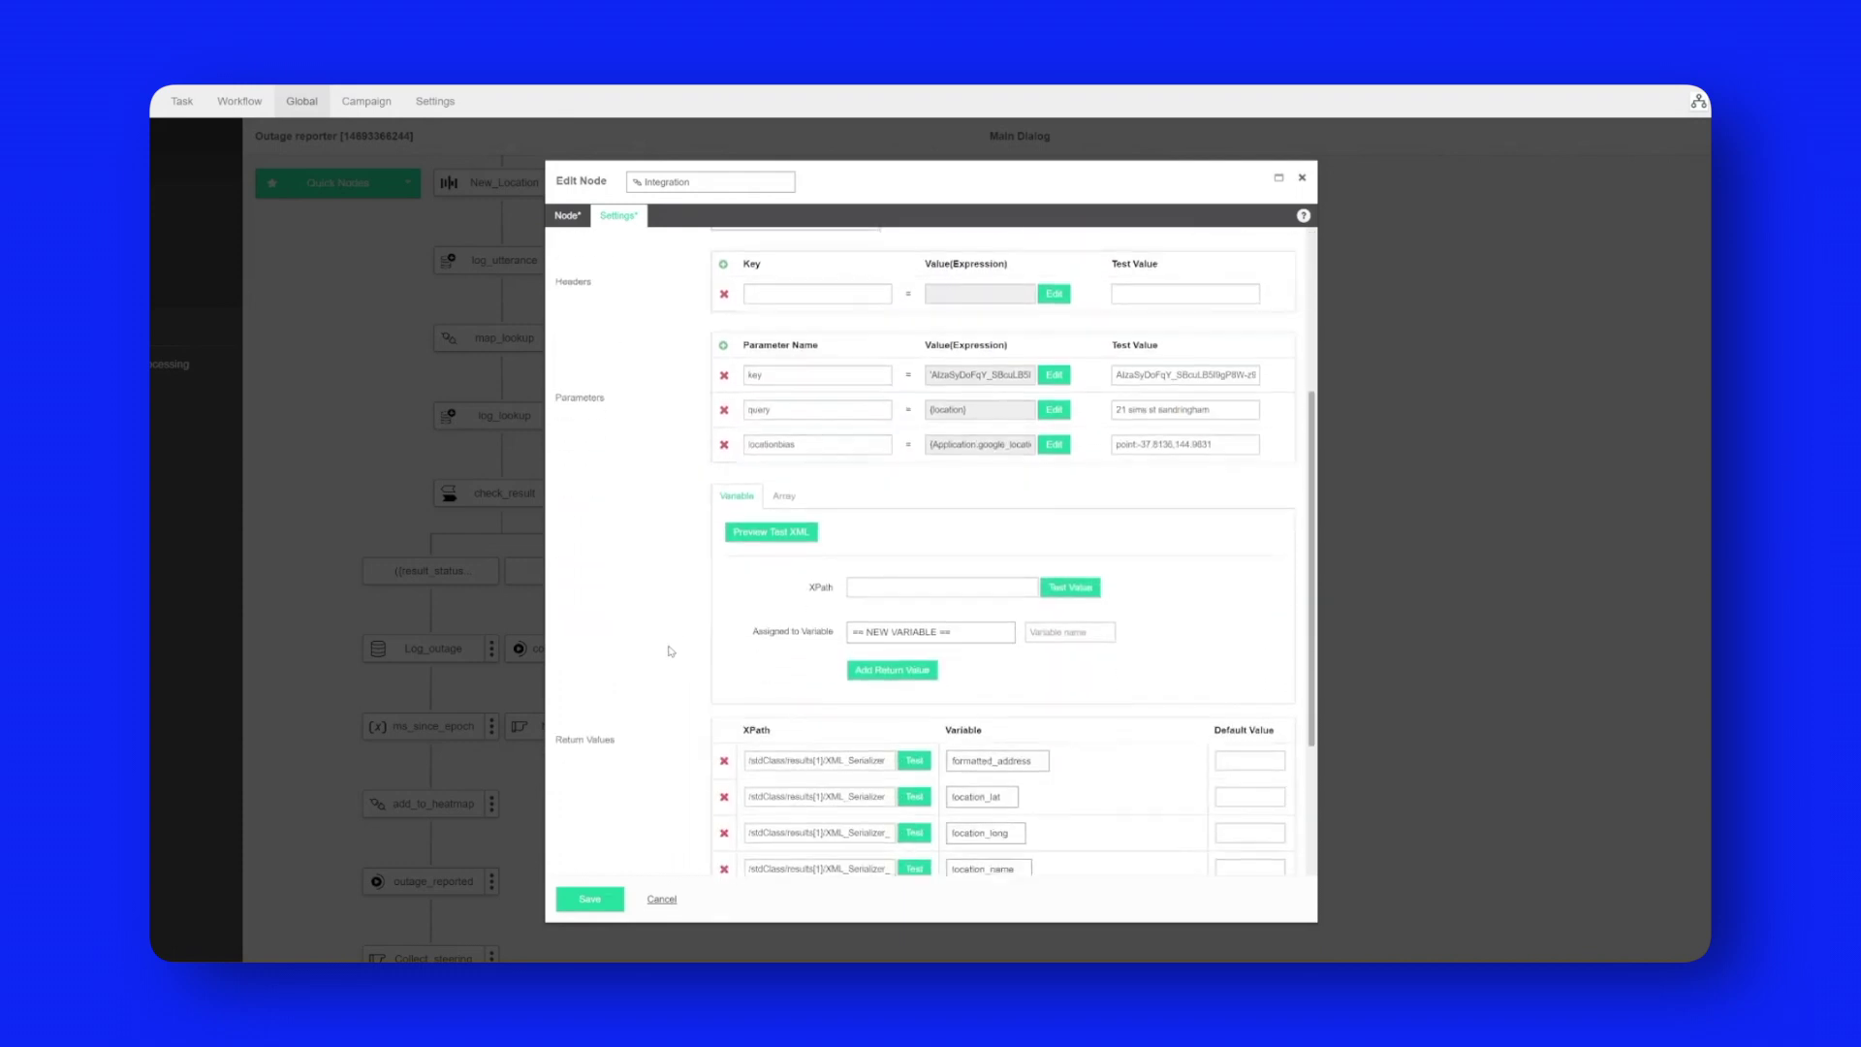
left_click(669, 900)
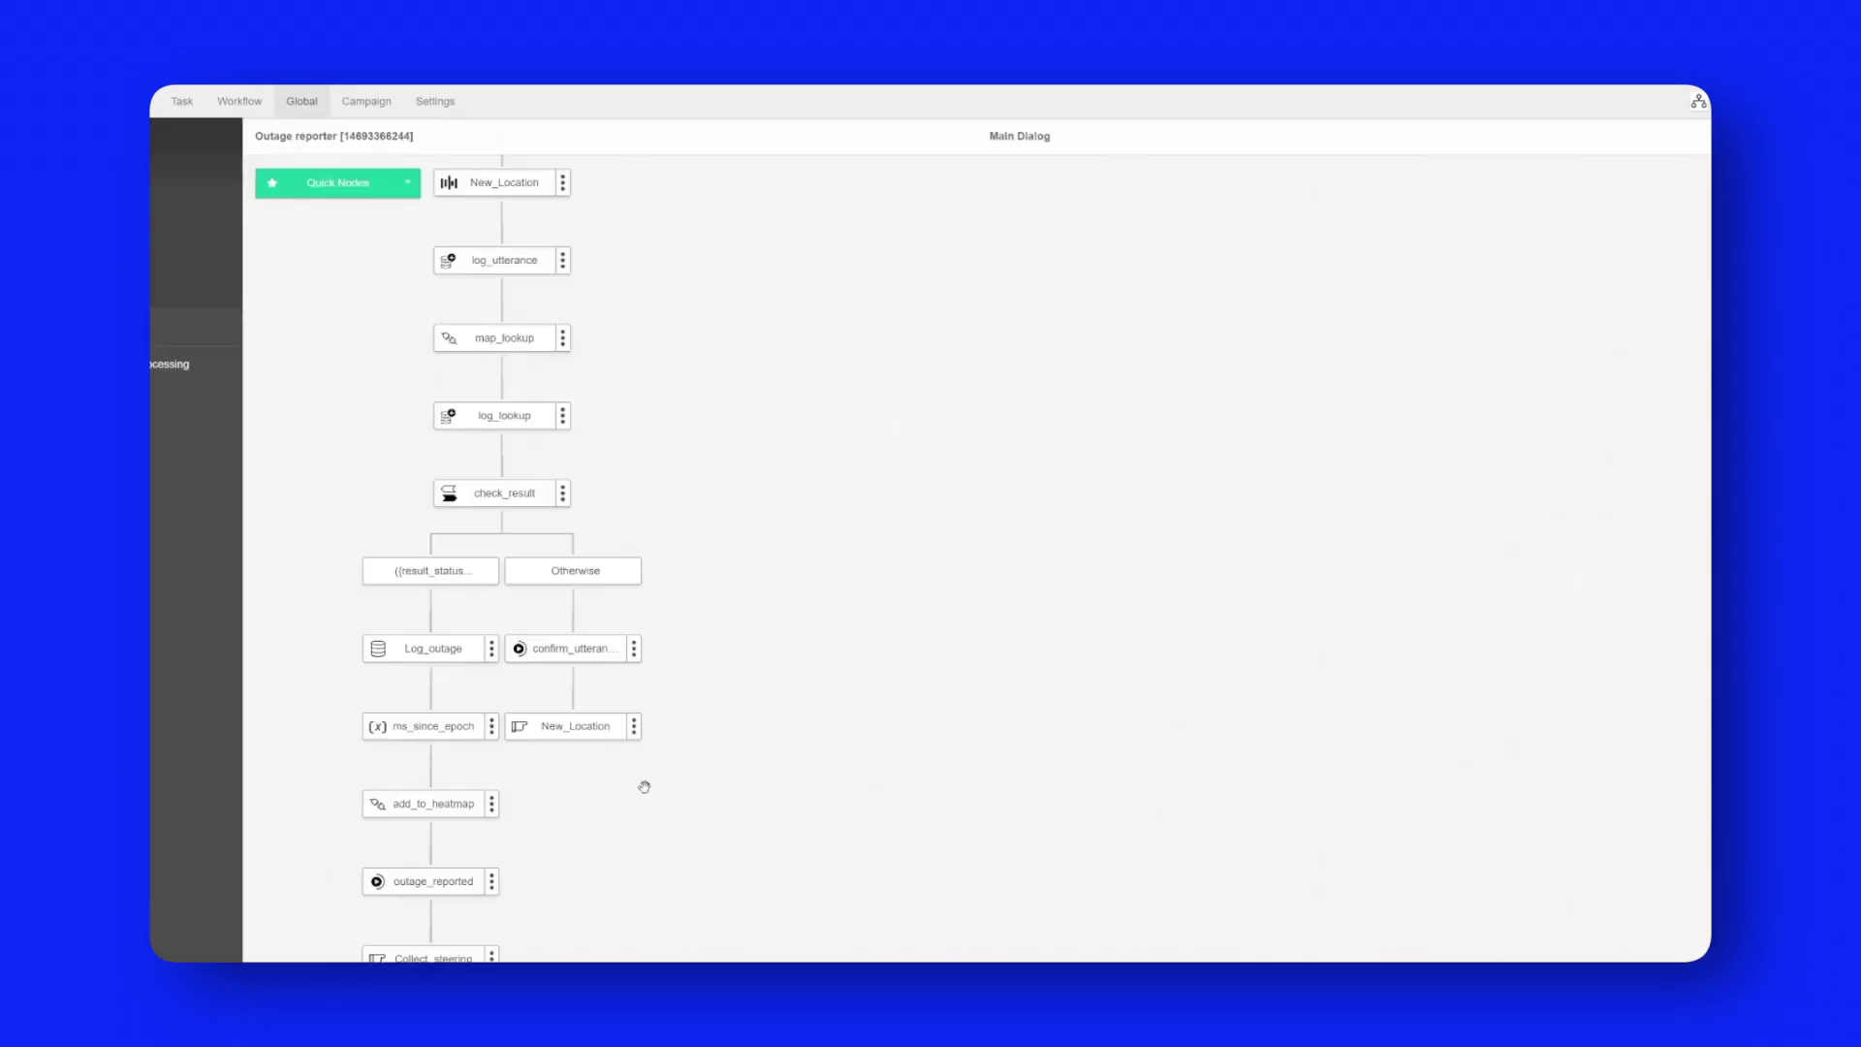
scroll(373, 387, "down", 3)
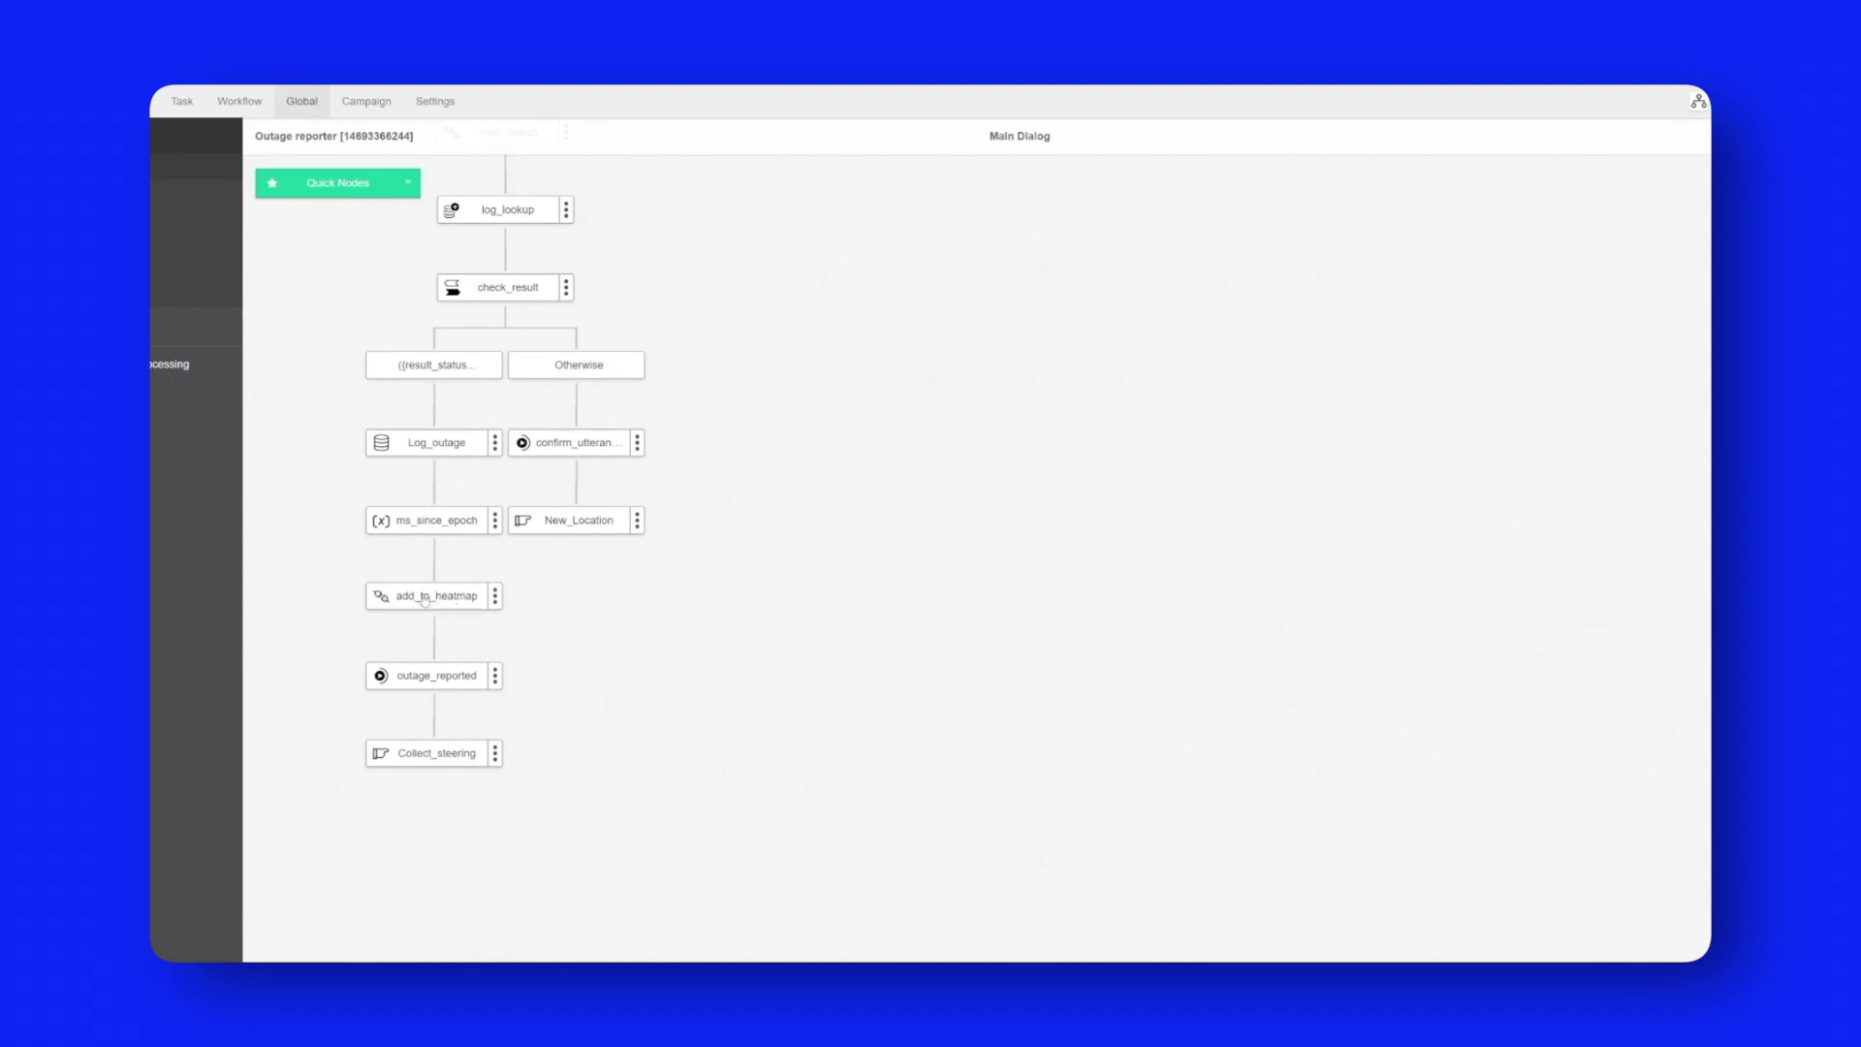
left_click(425, 600)
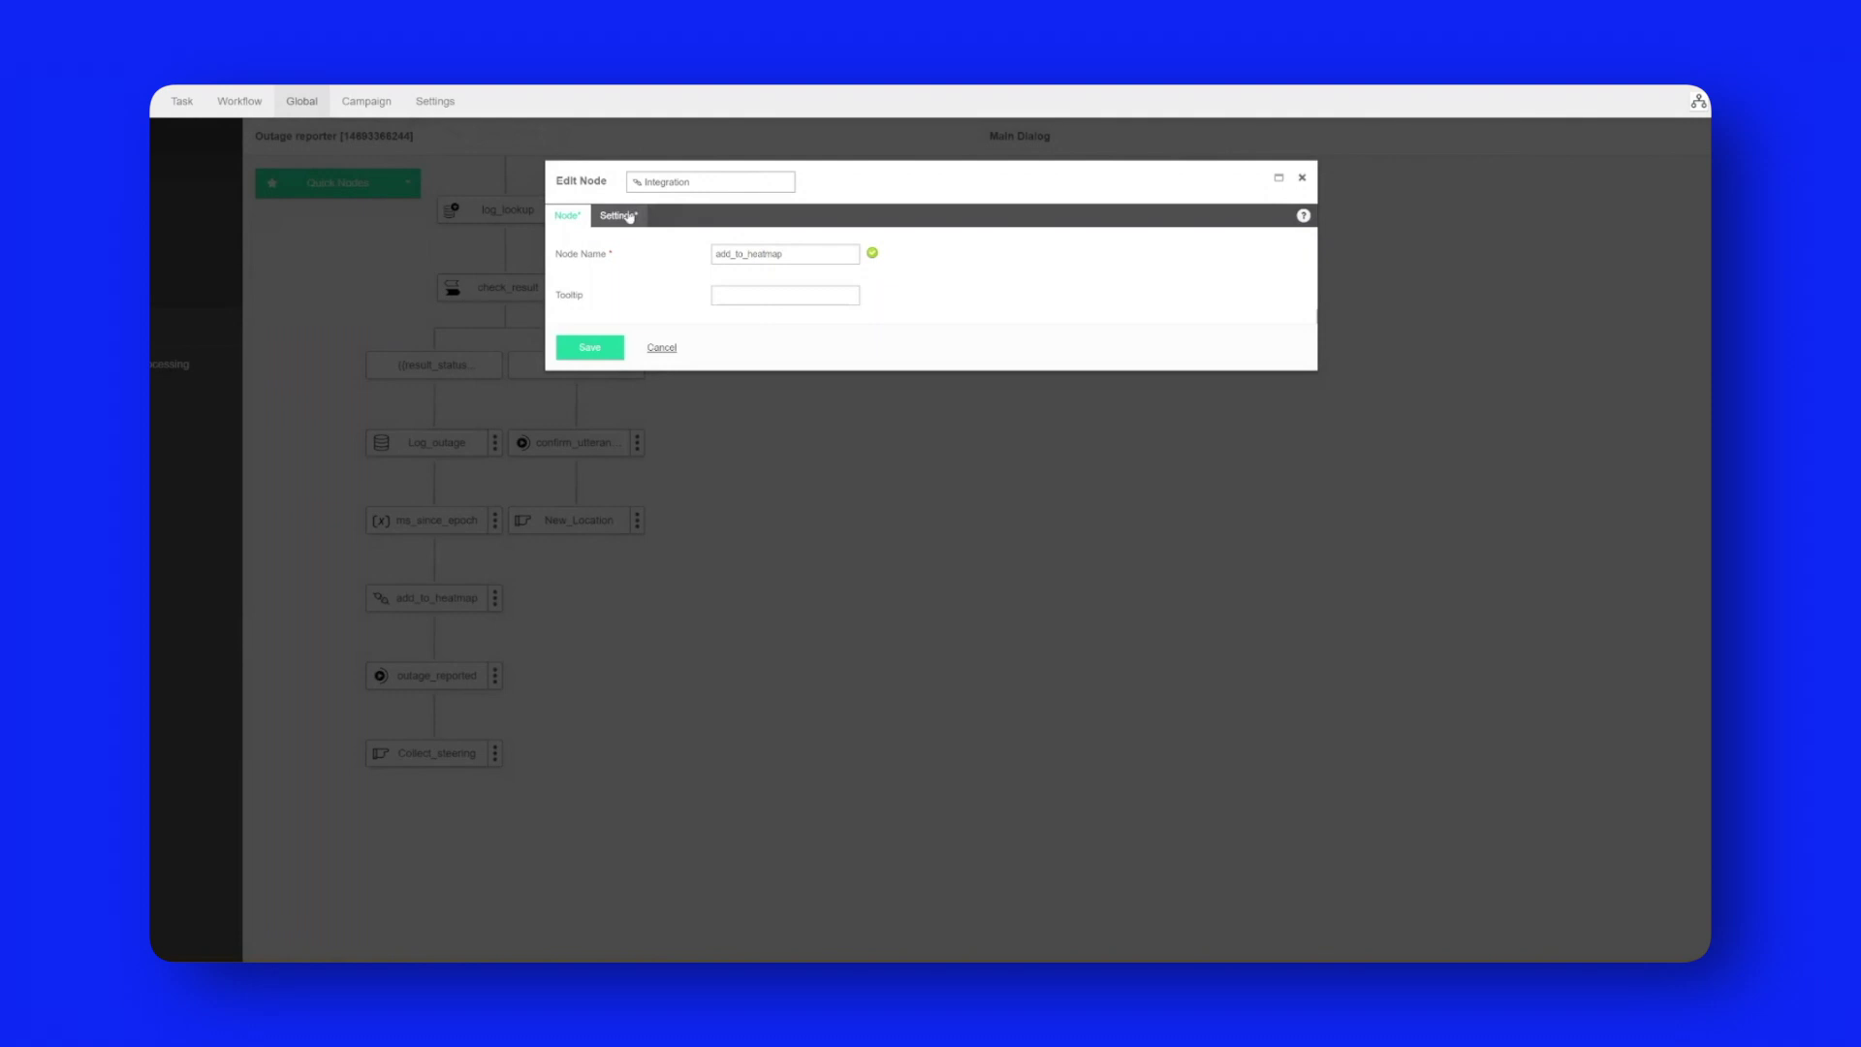
left_click(620, 216)
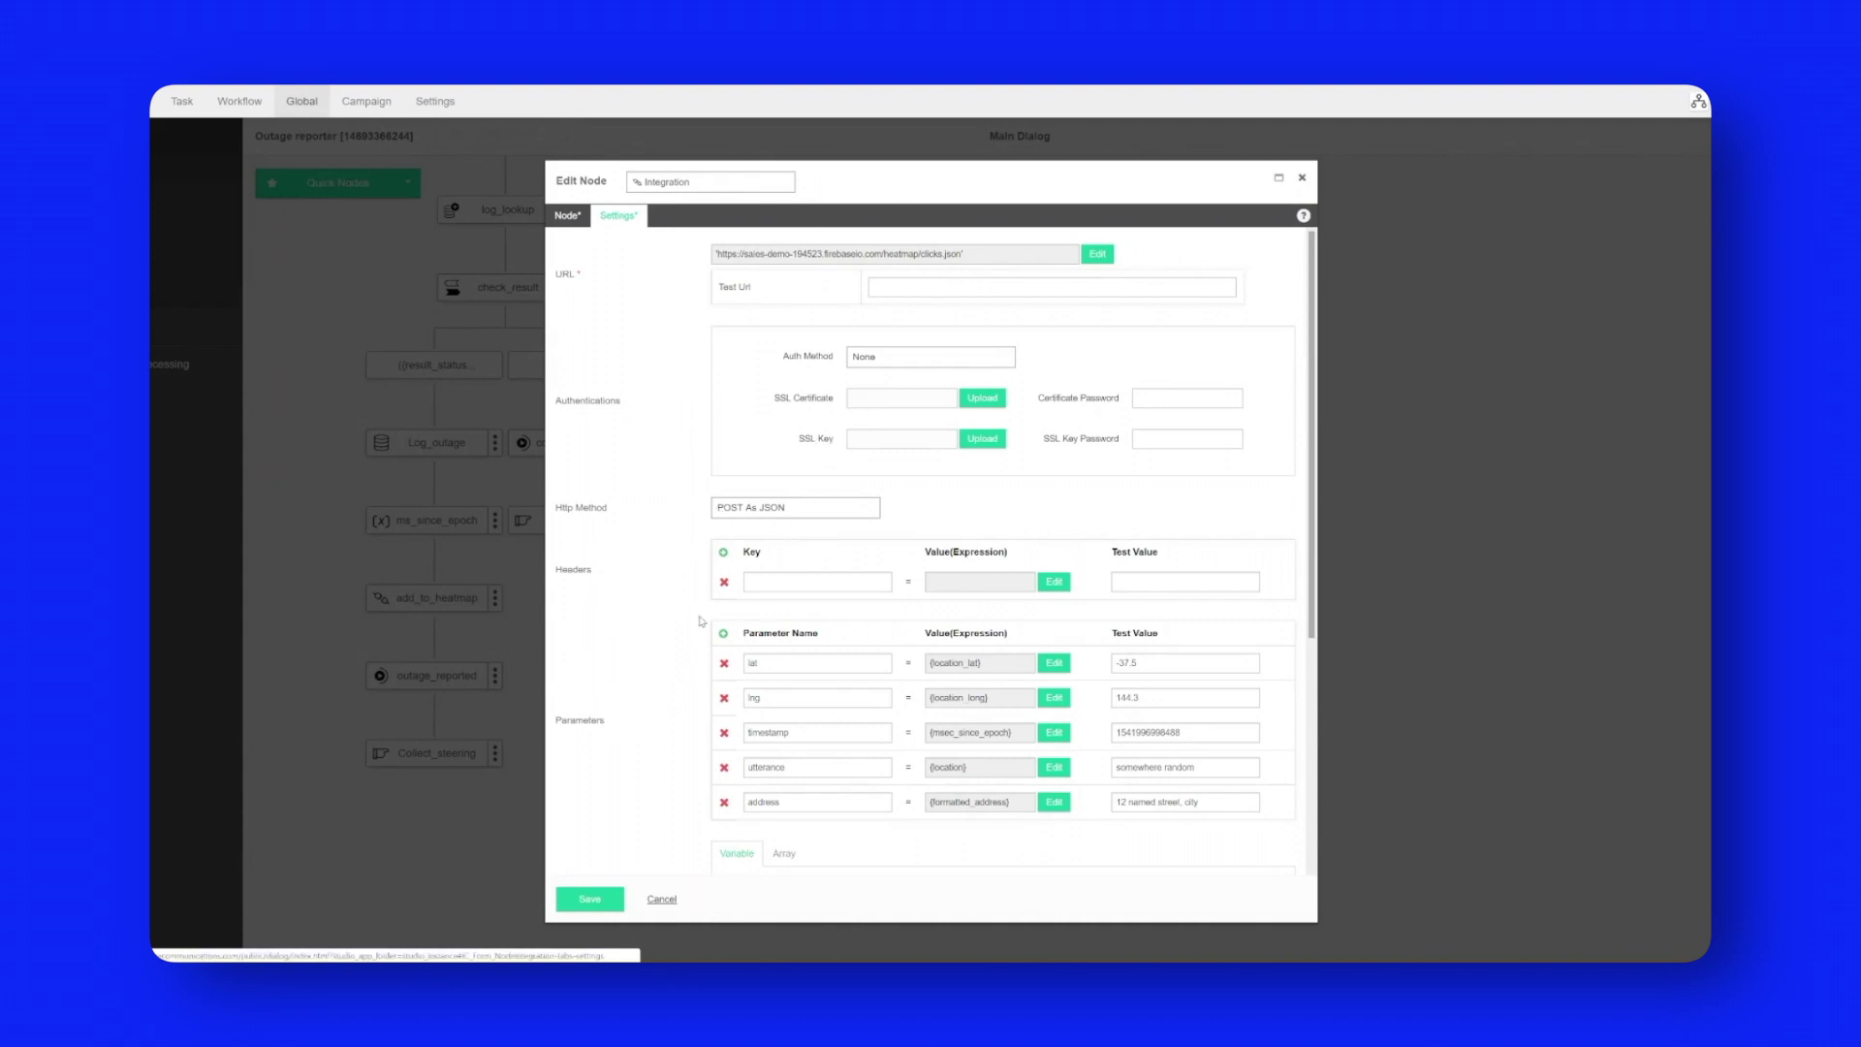
scroll(676, 627, "down", 1)
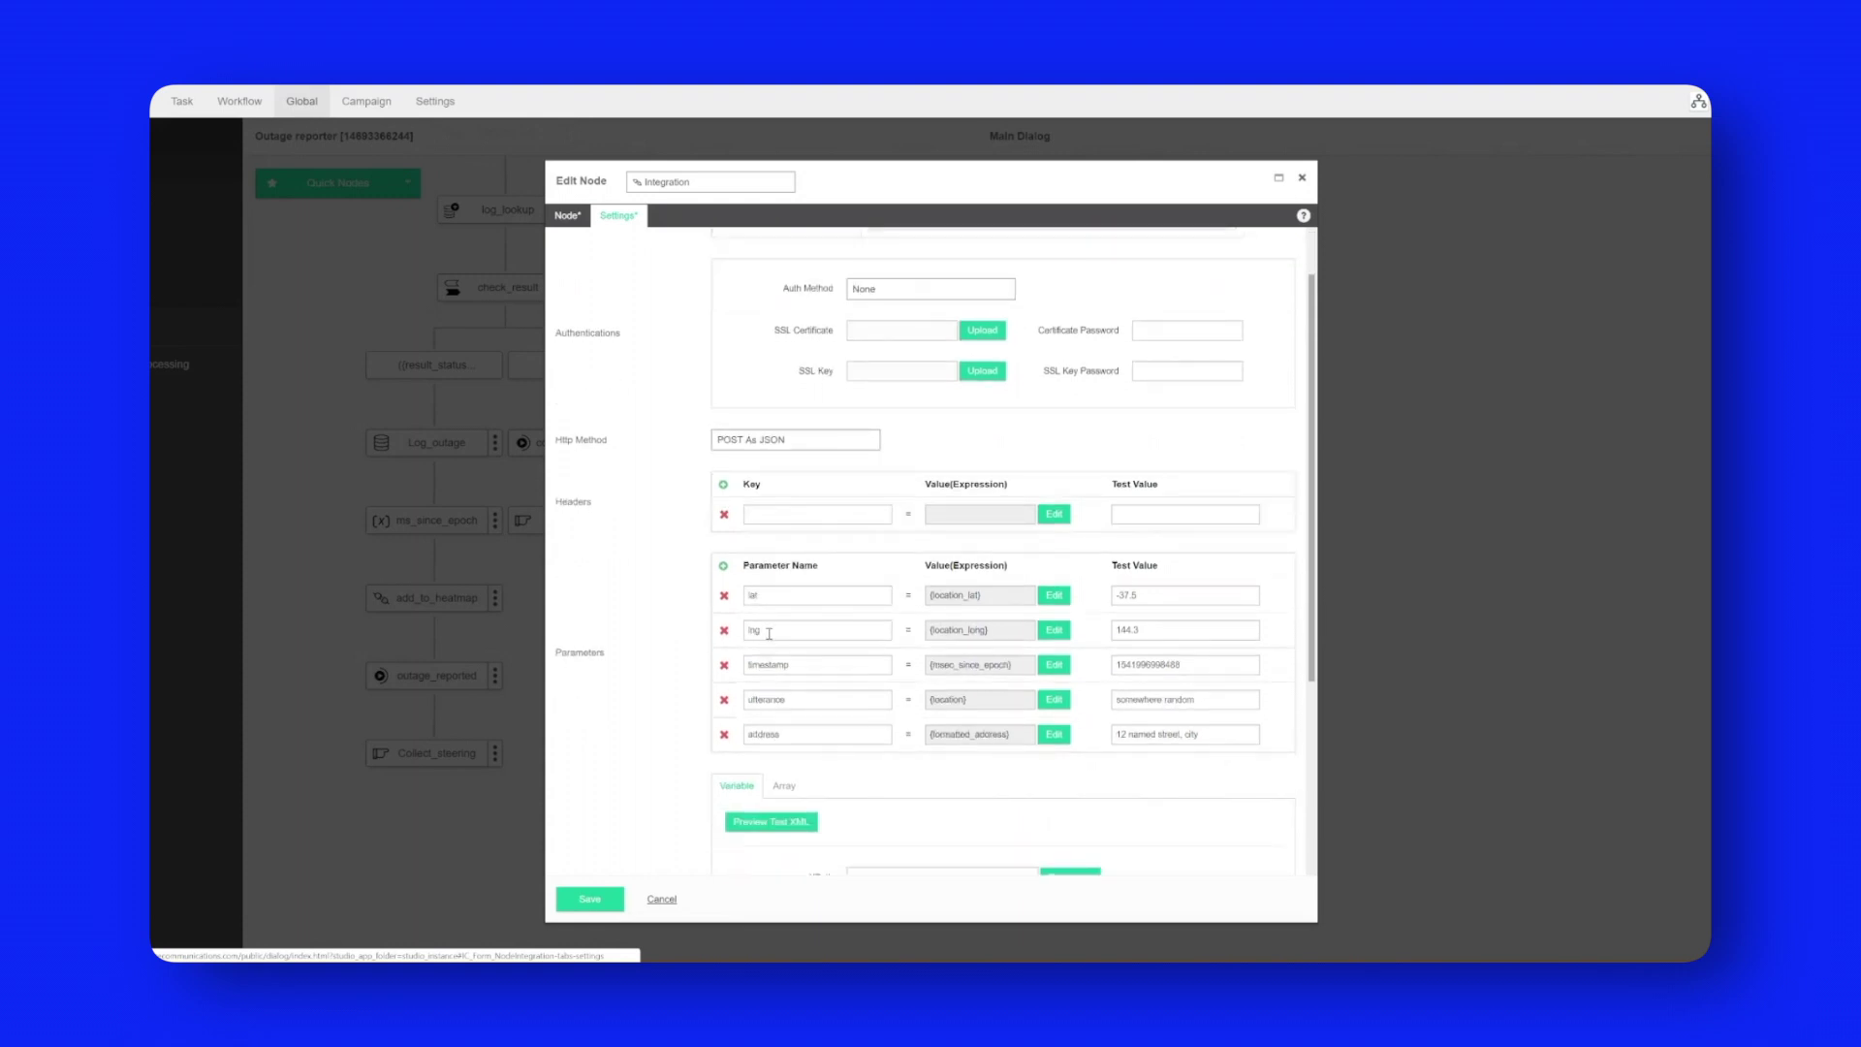
scroll(747, 606, "up", 1)
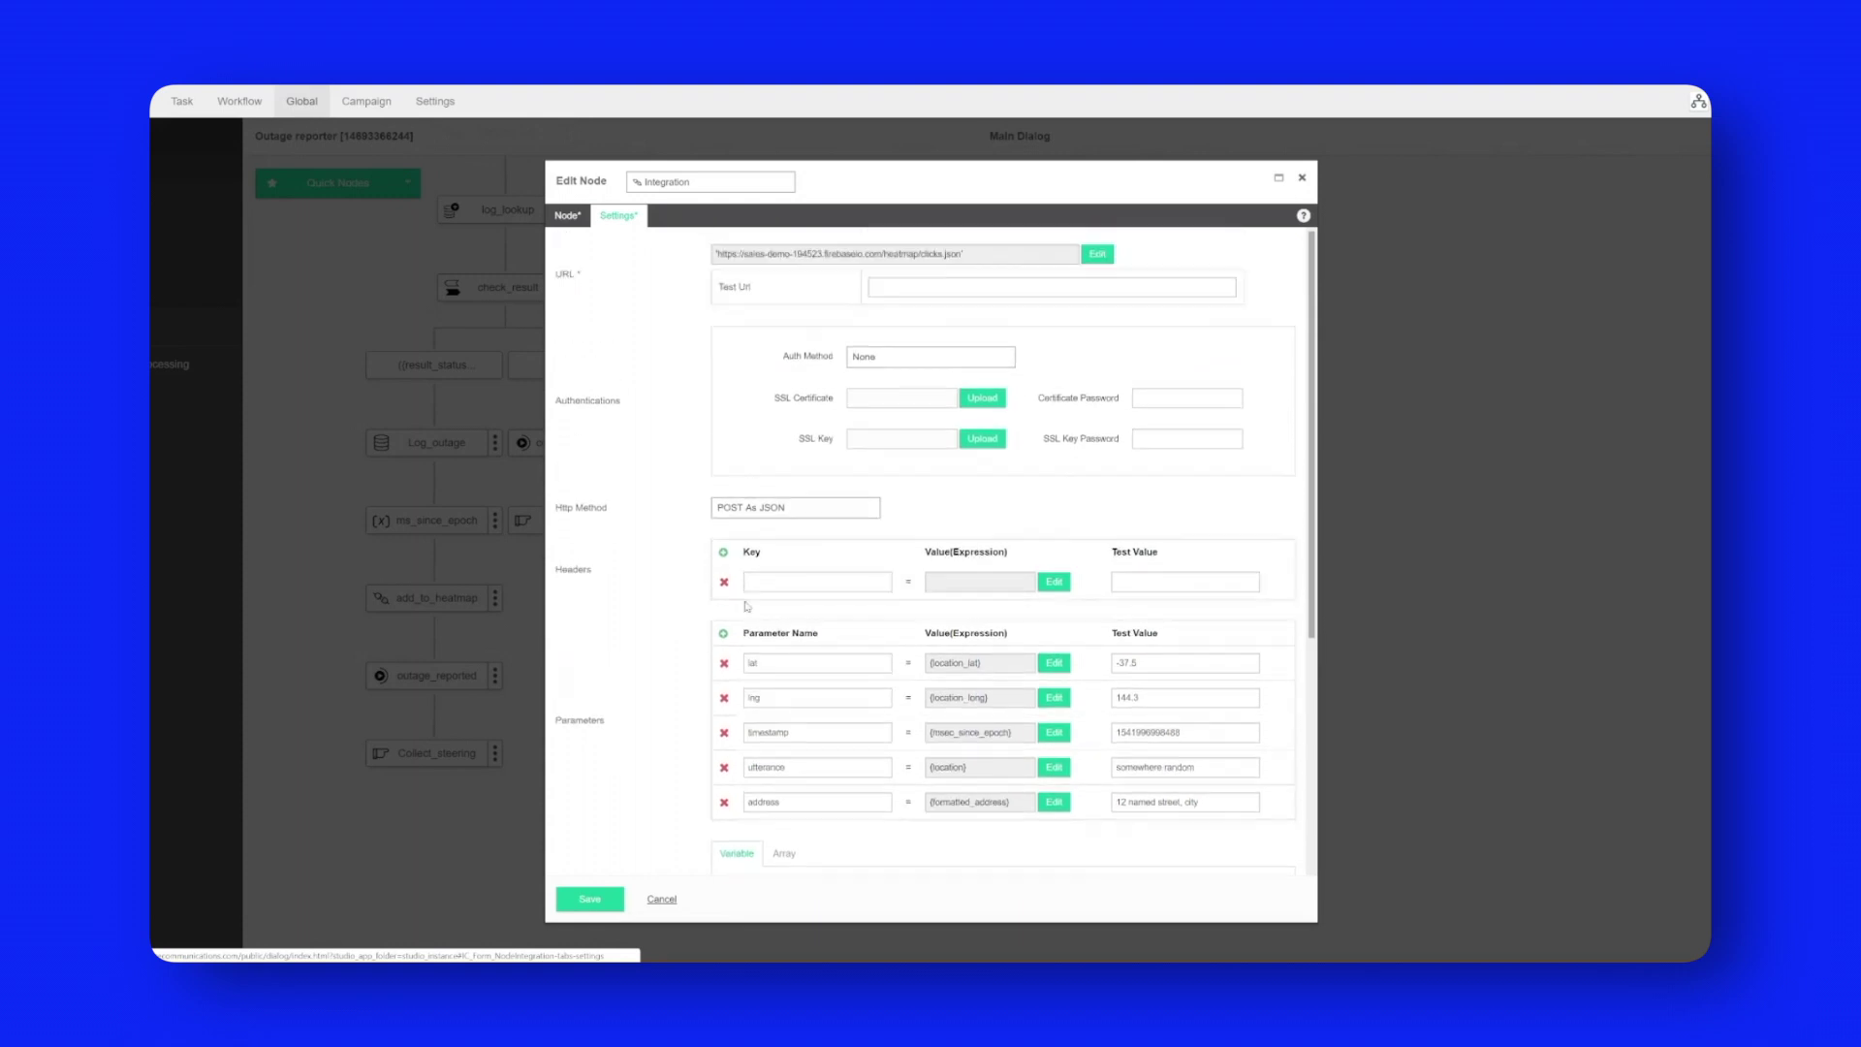
left_click(661, 899)
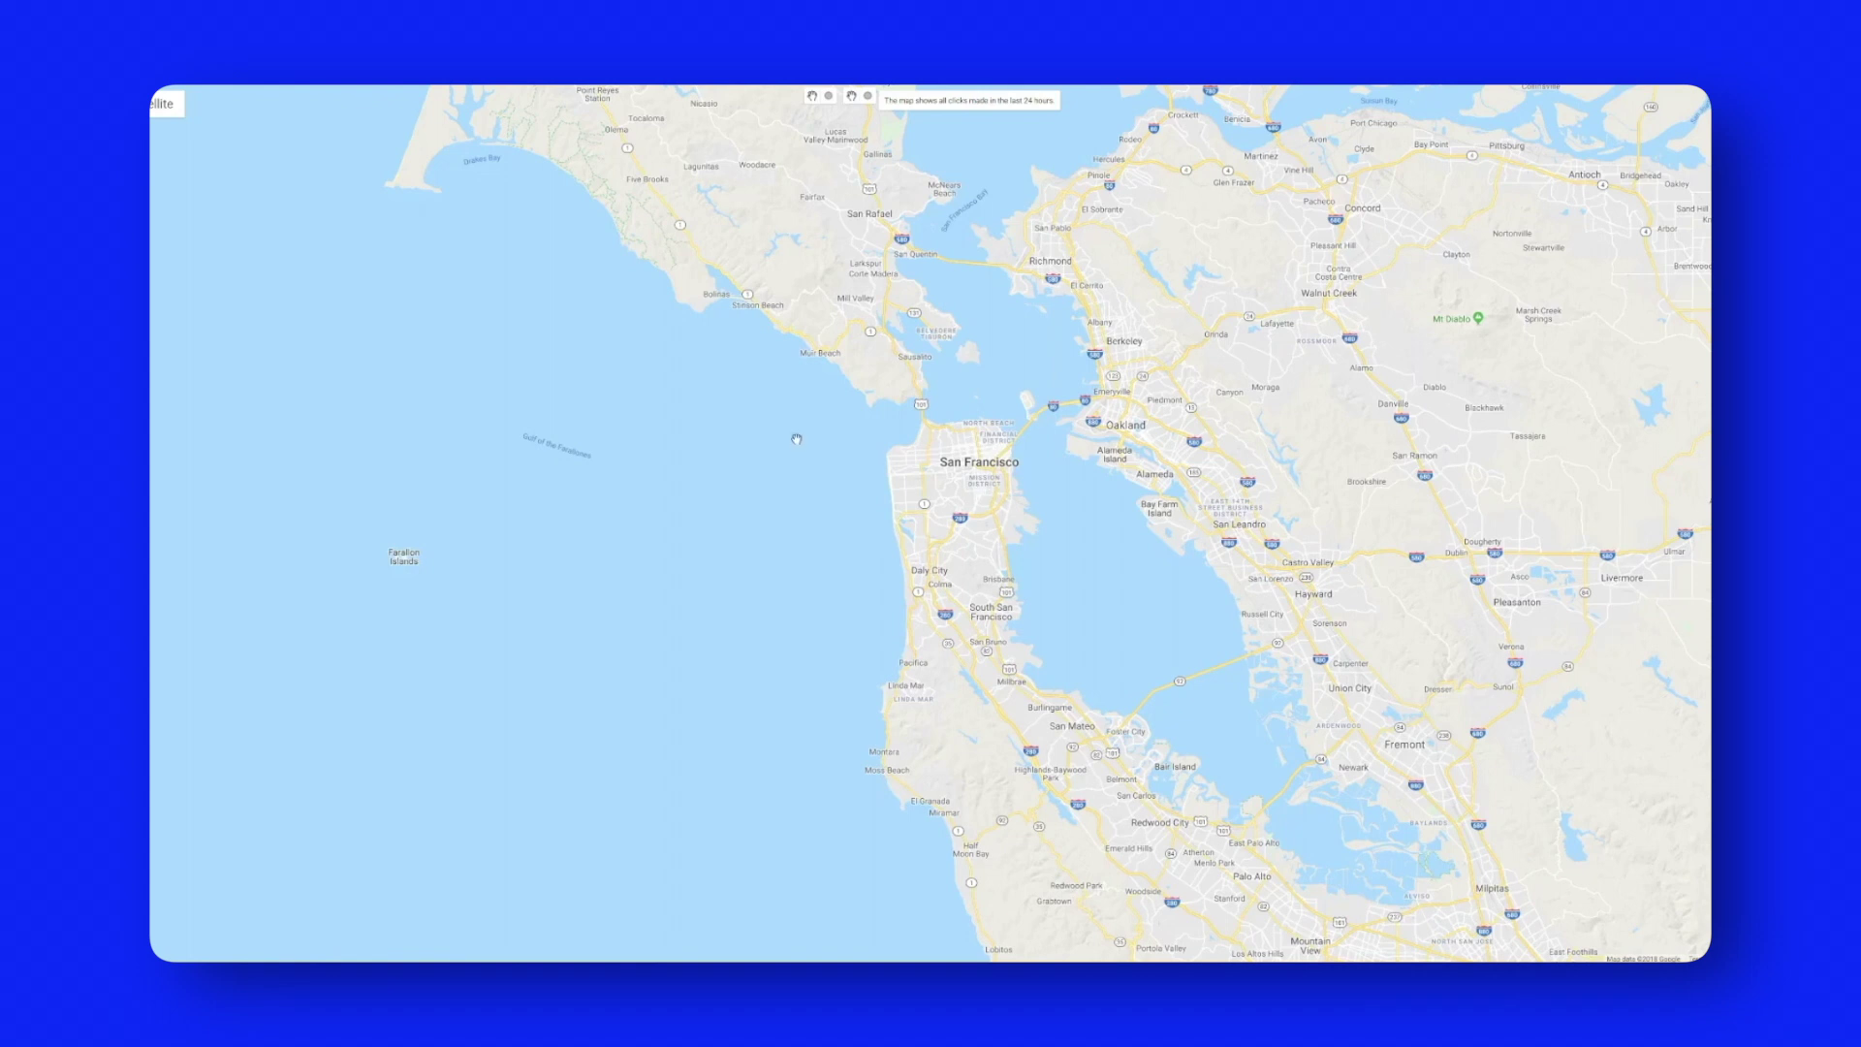
- Zoom around San Francisco and pan north into Marin to centre the new Mill Valley outage dot
scroll(776, 458, "down", 2)
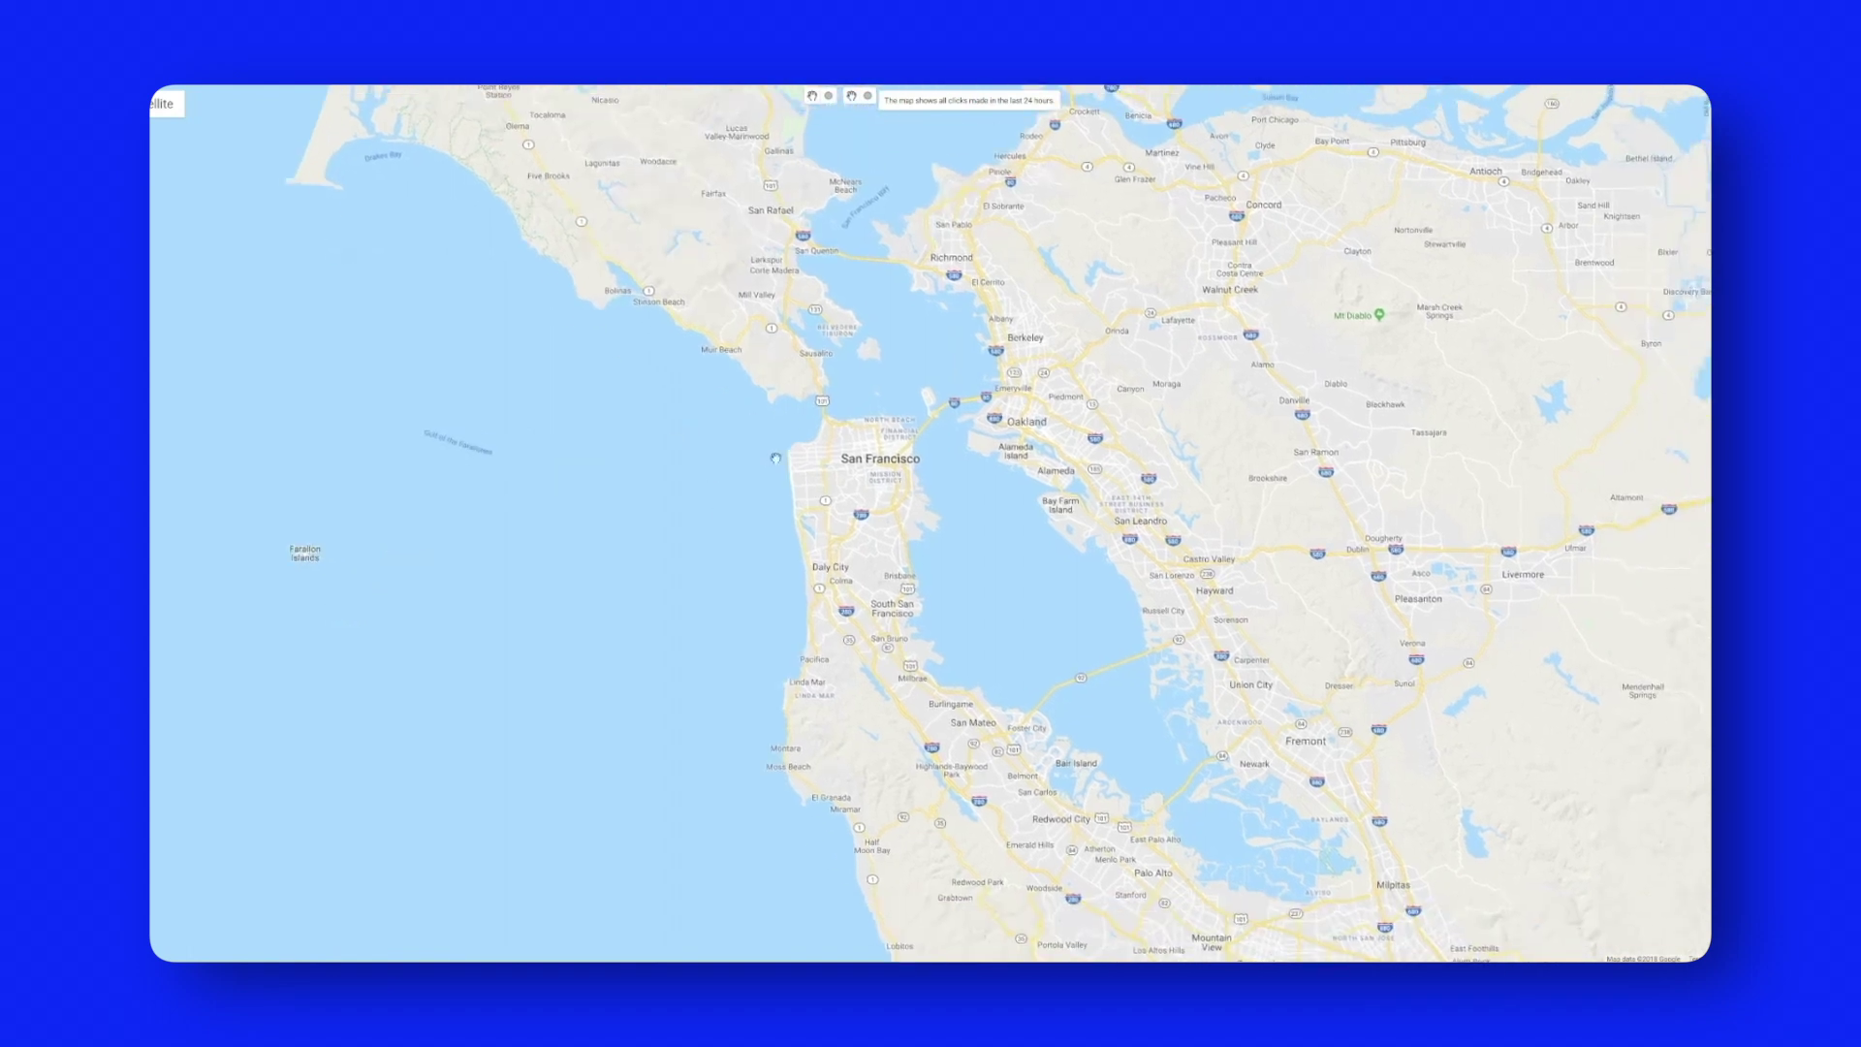
scroll(776, 458, "up", 2)
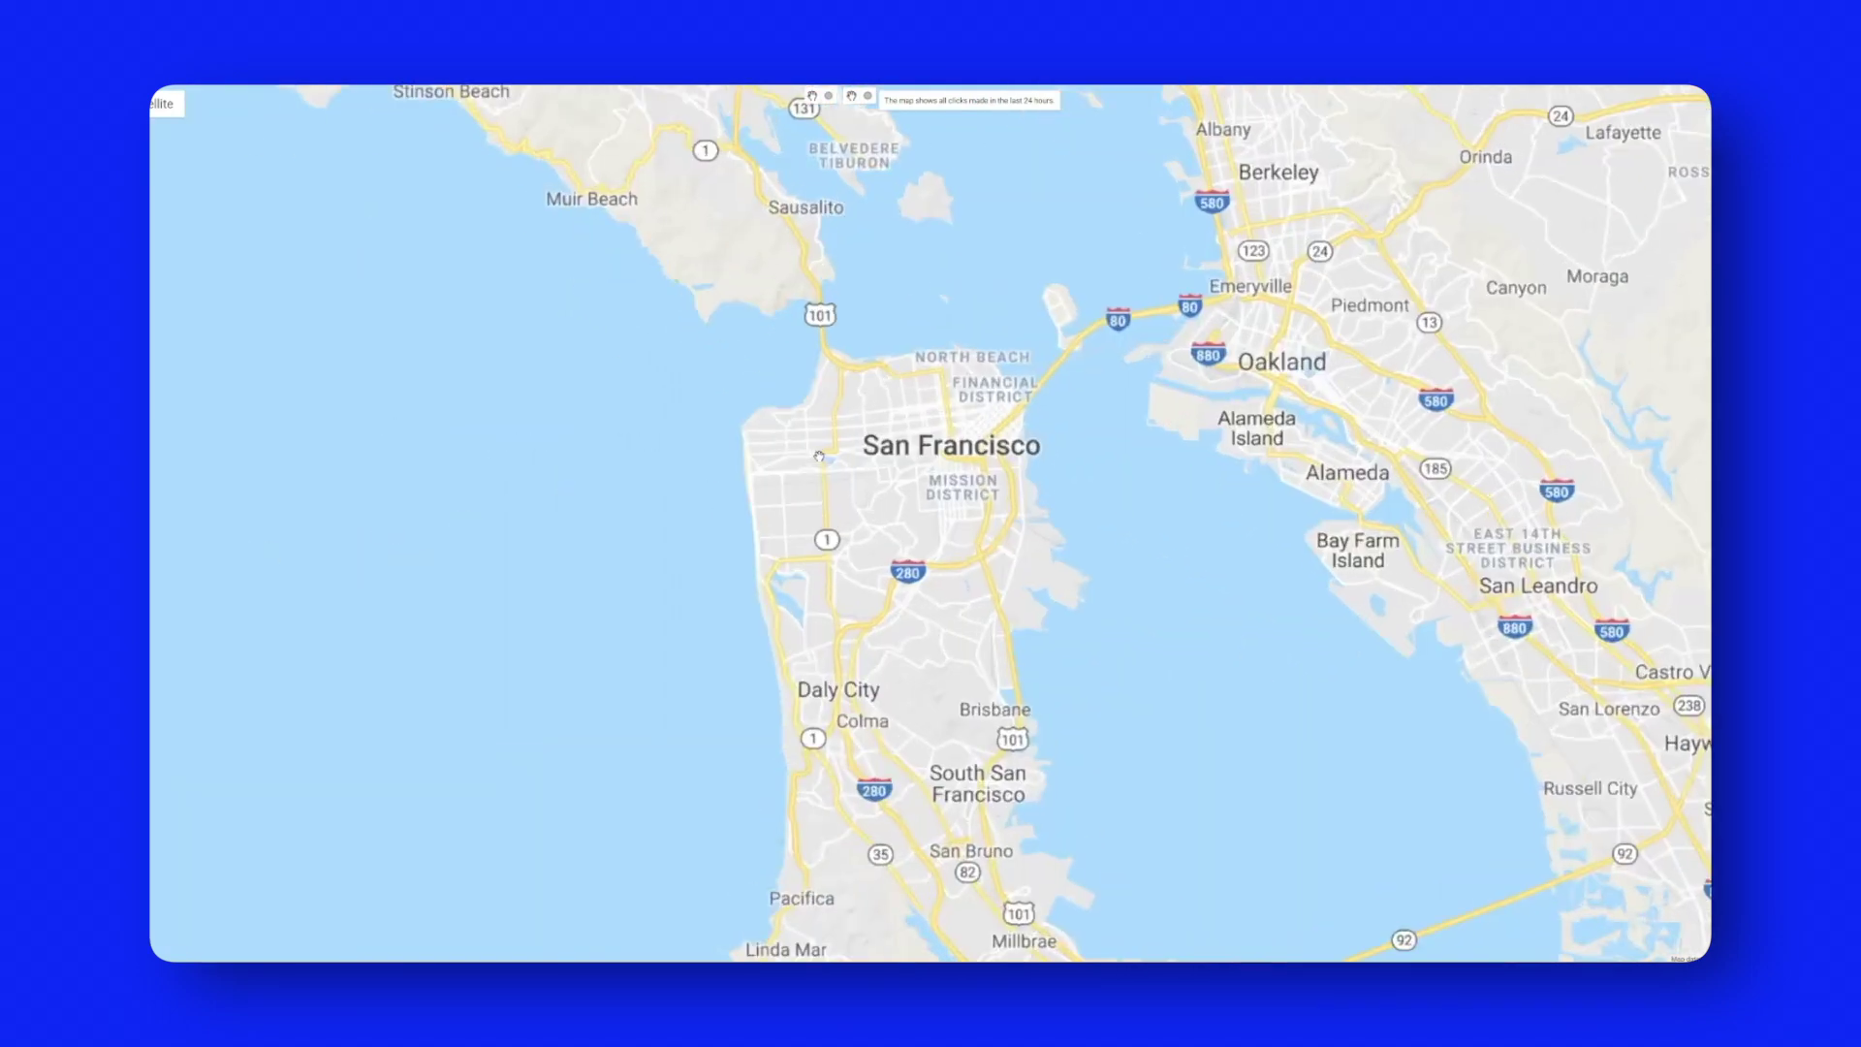
scroll(819, 456, "down", 2)
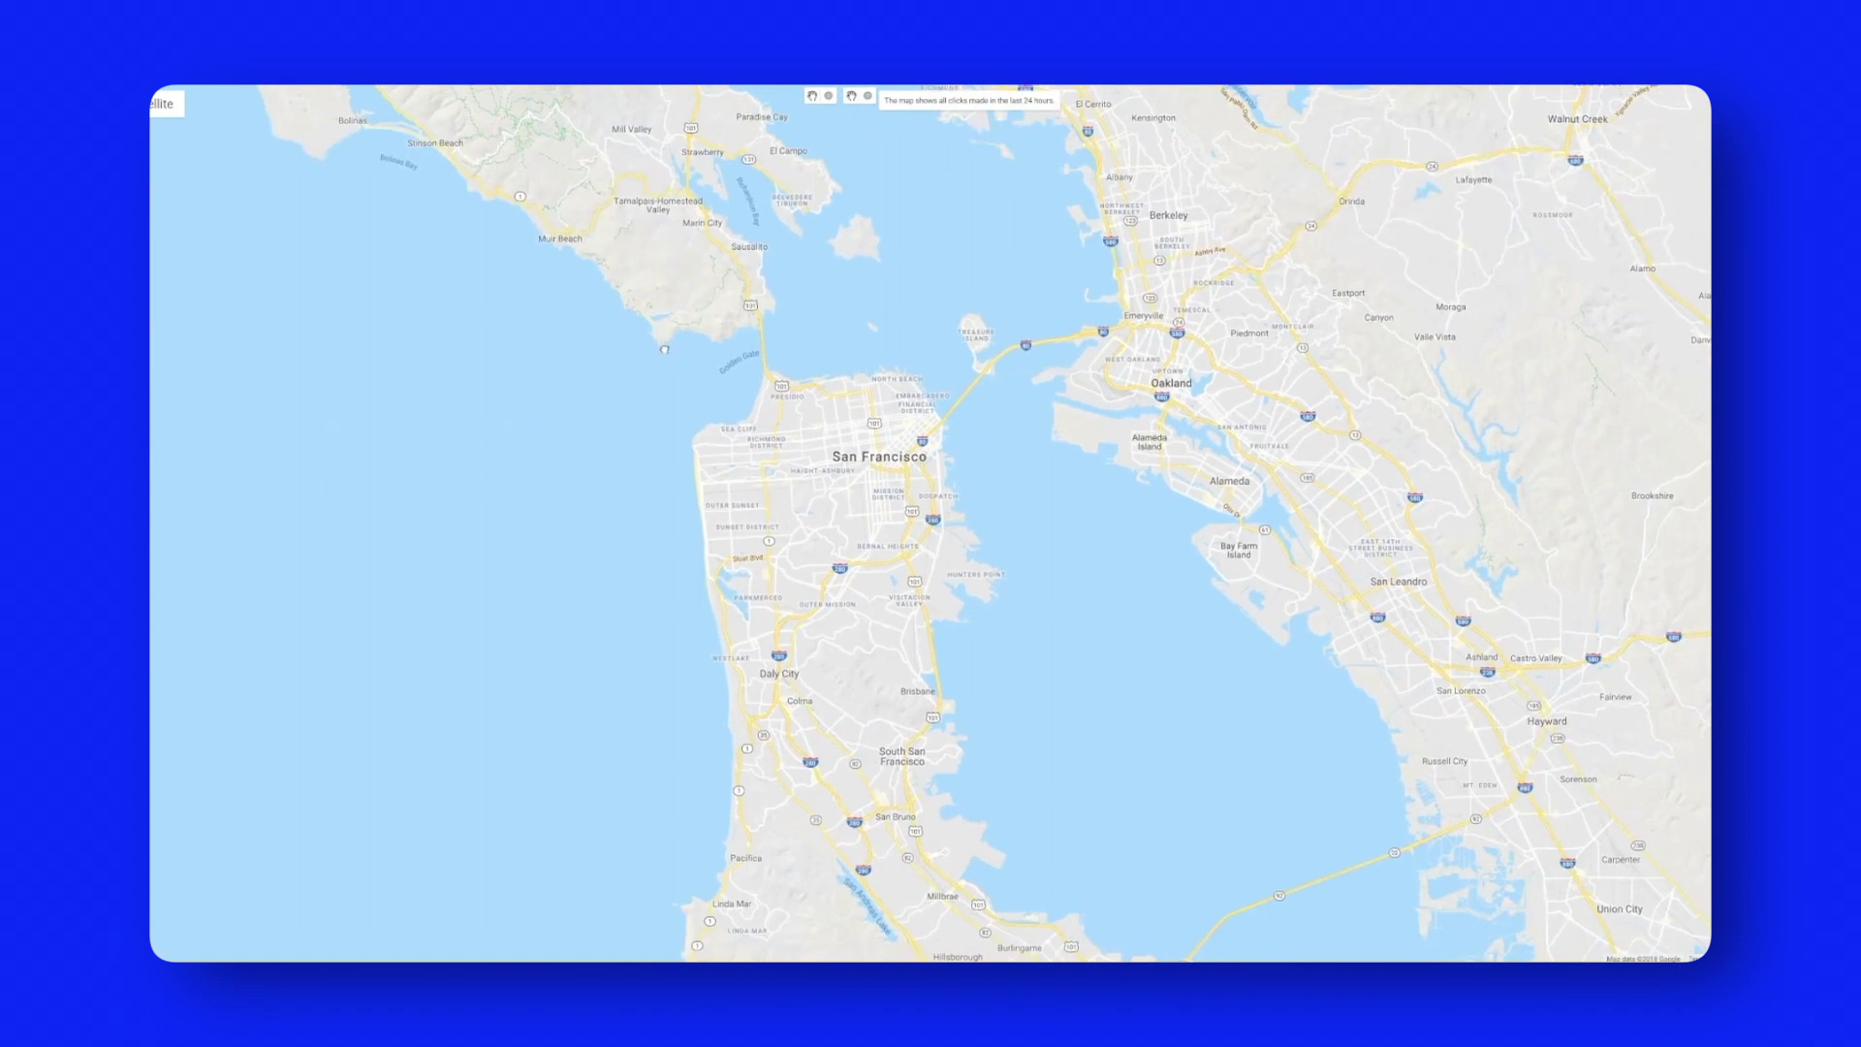
left_click_drag(665, 349, 624, 369)
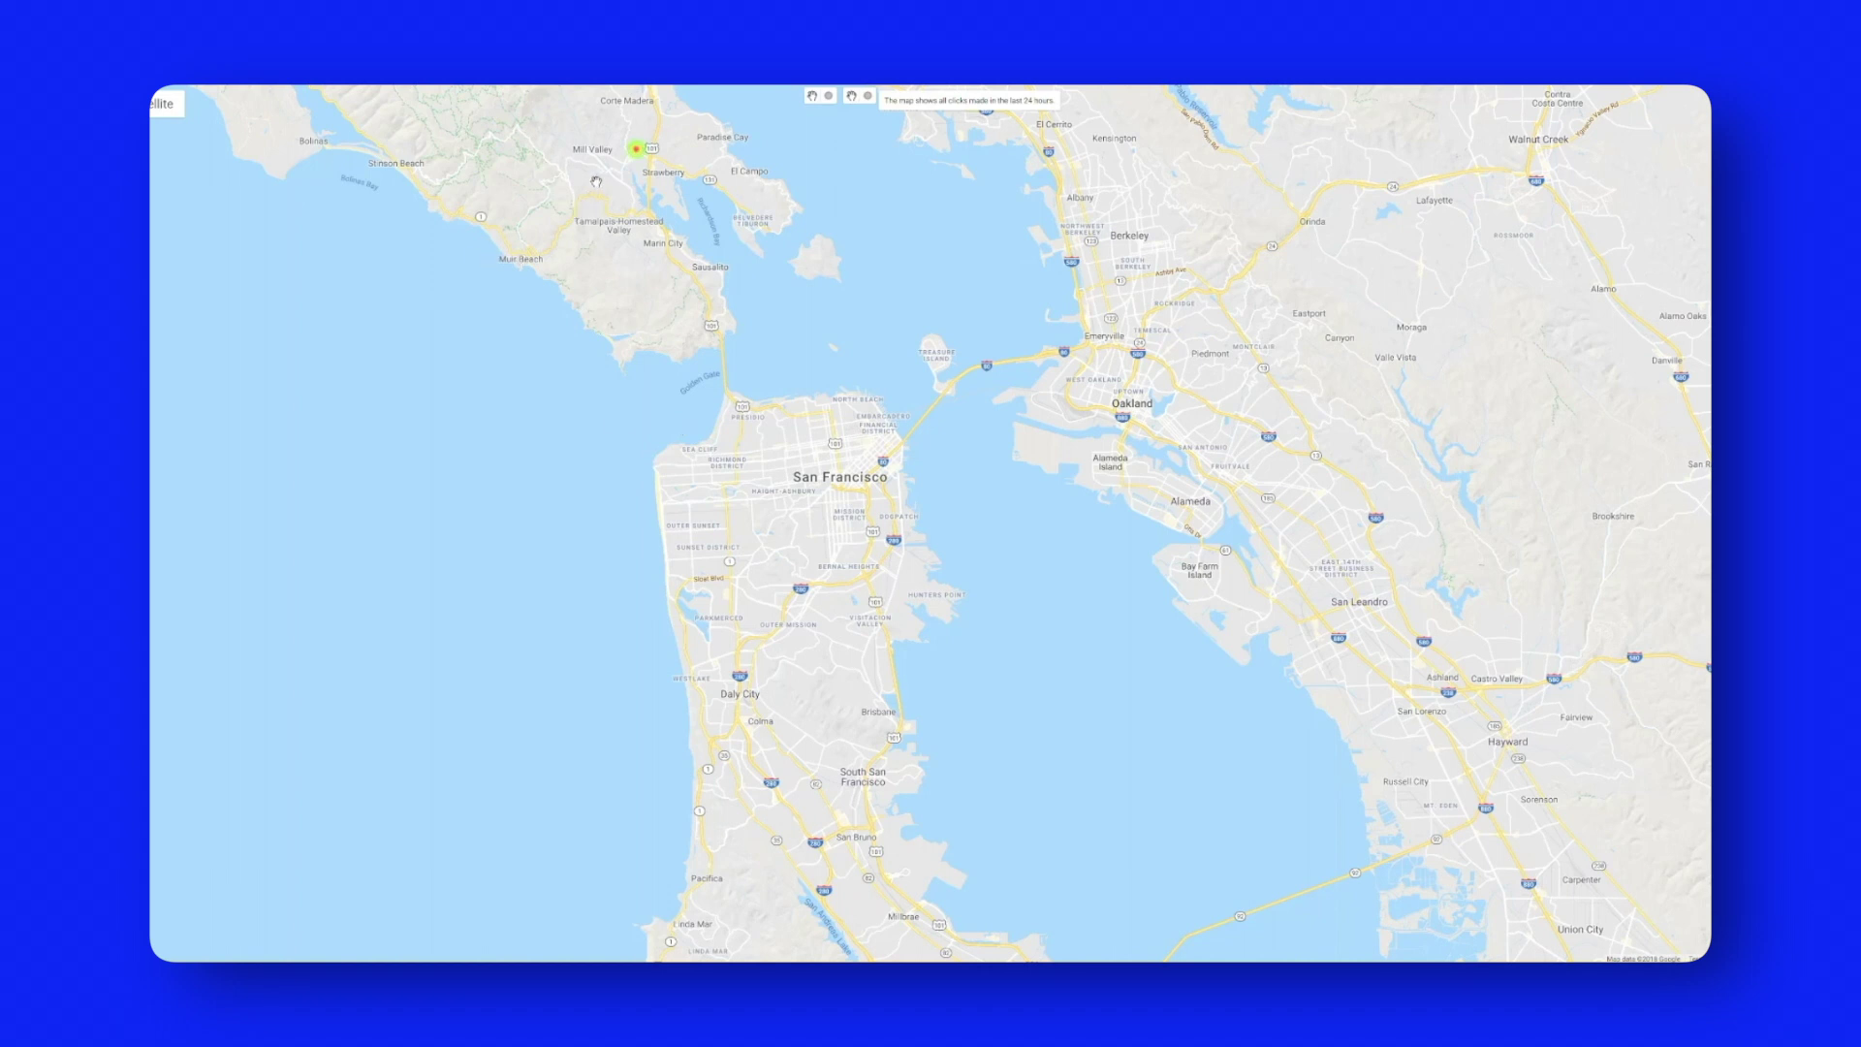
left_click_drag(599, 184, 641, 347)
left_click_drag(910, 455, 1046, 532)
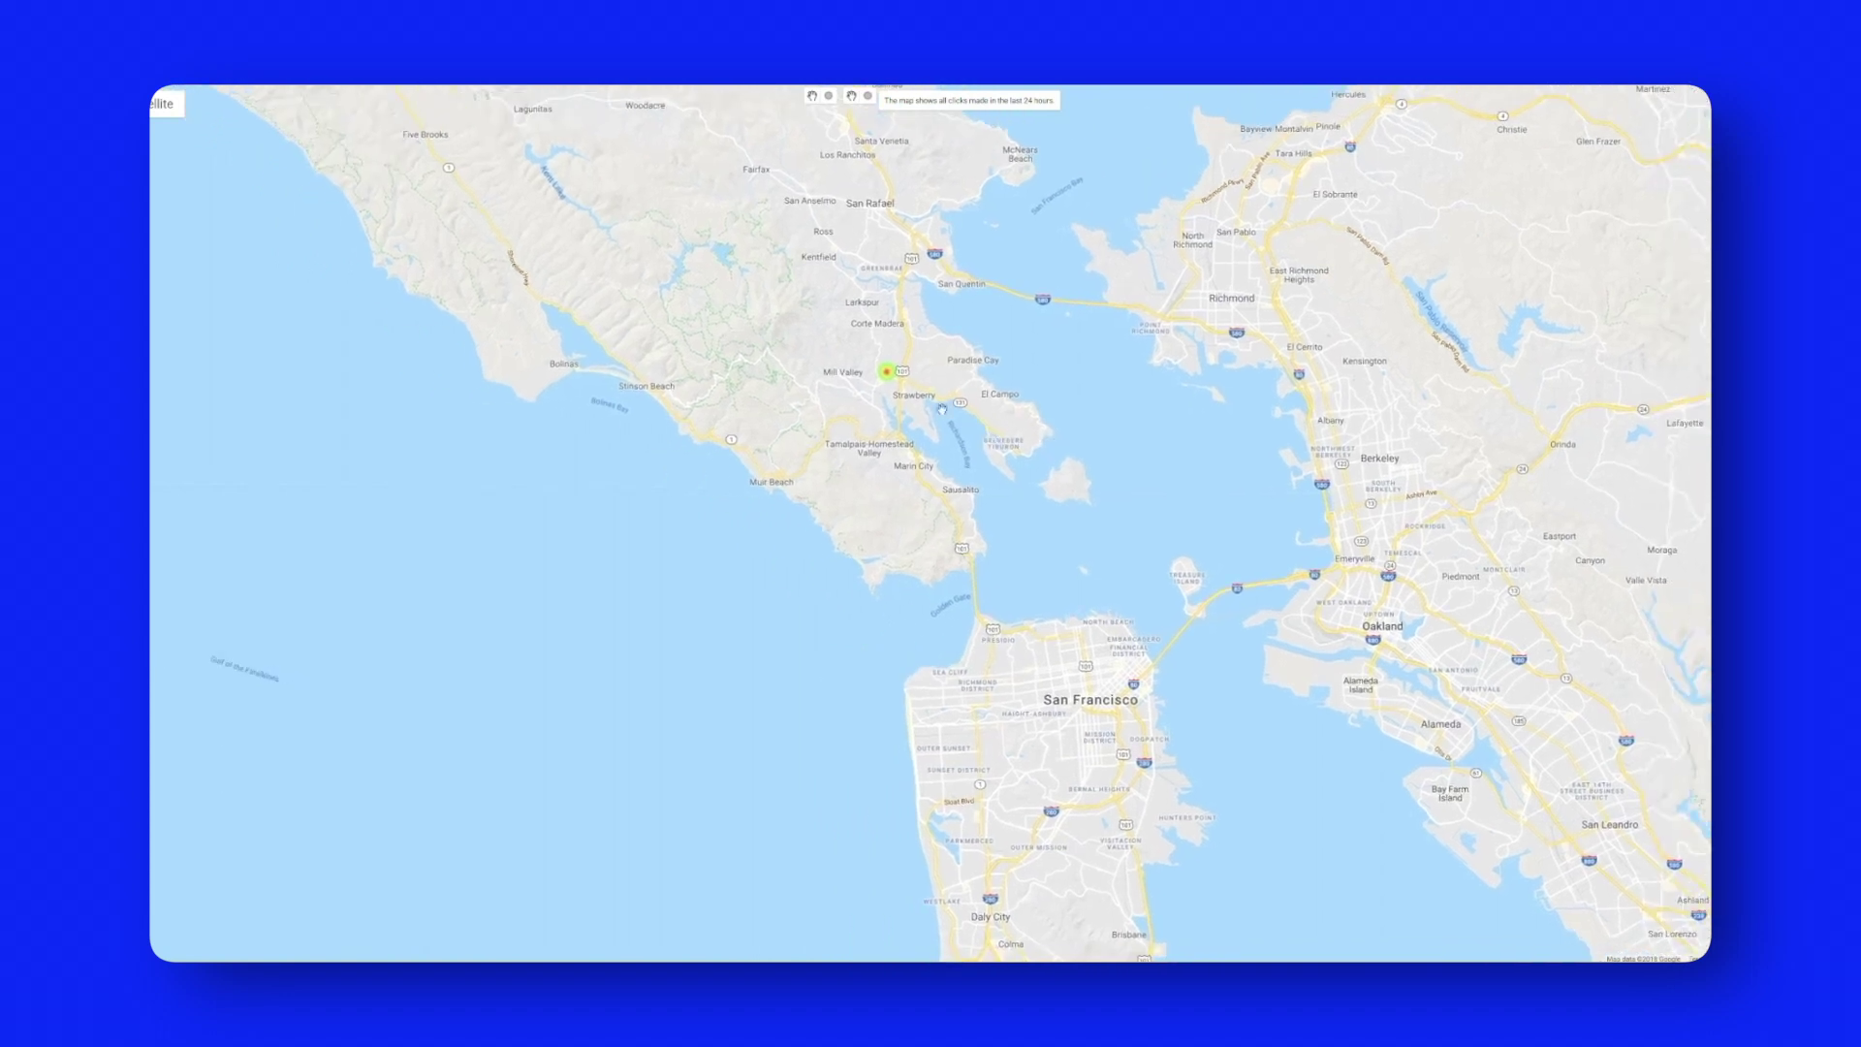
- Zoom in to street level and centre the outage hotspot on Shell Rd near E Blithedale Ave
scroll(890, 387, "up", 3)
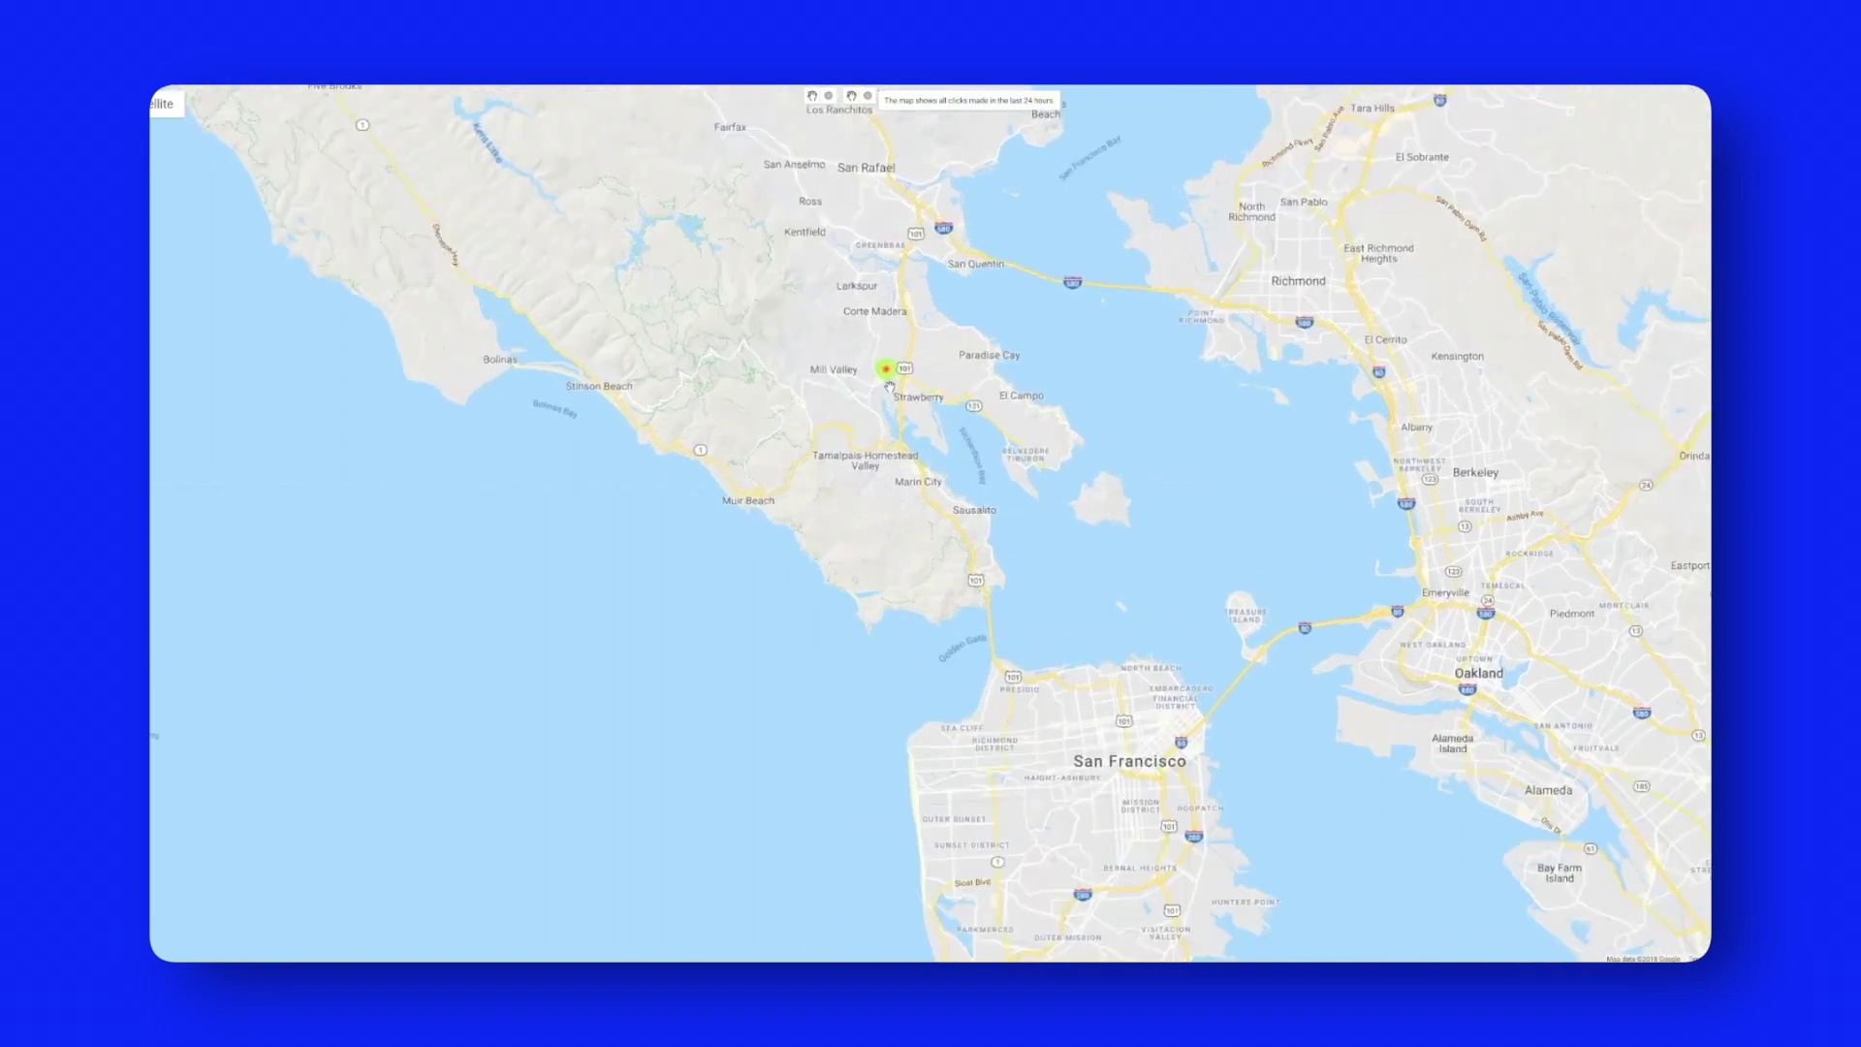
scroll(929, 446, "up", 2)
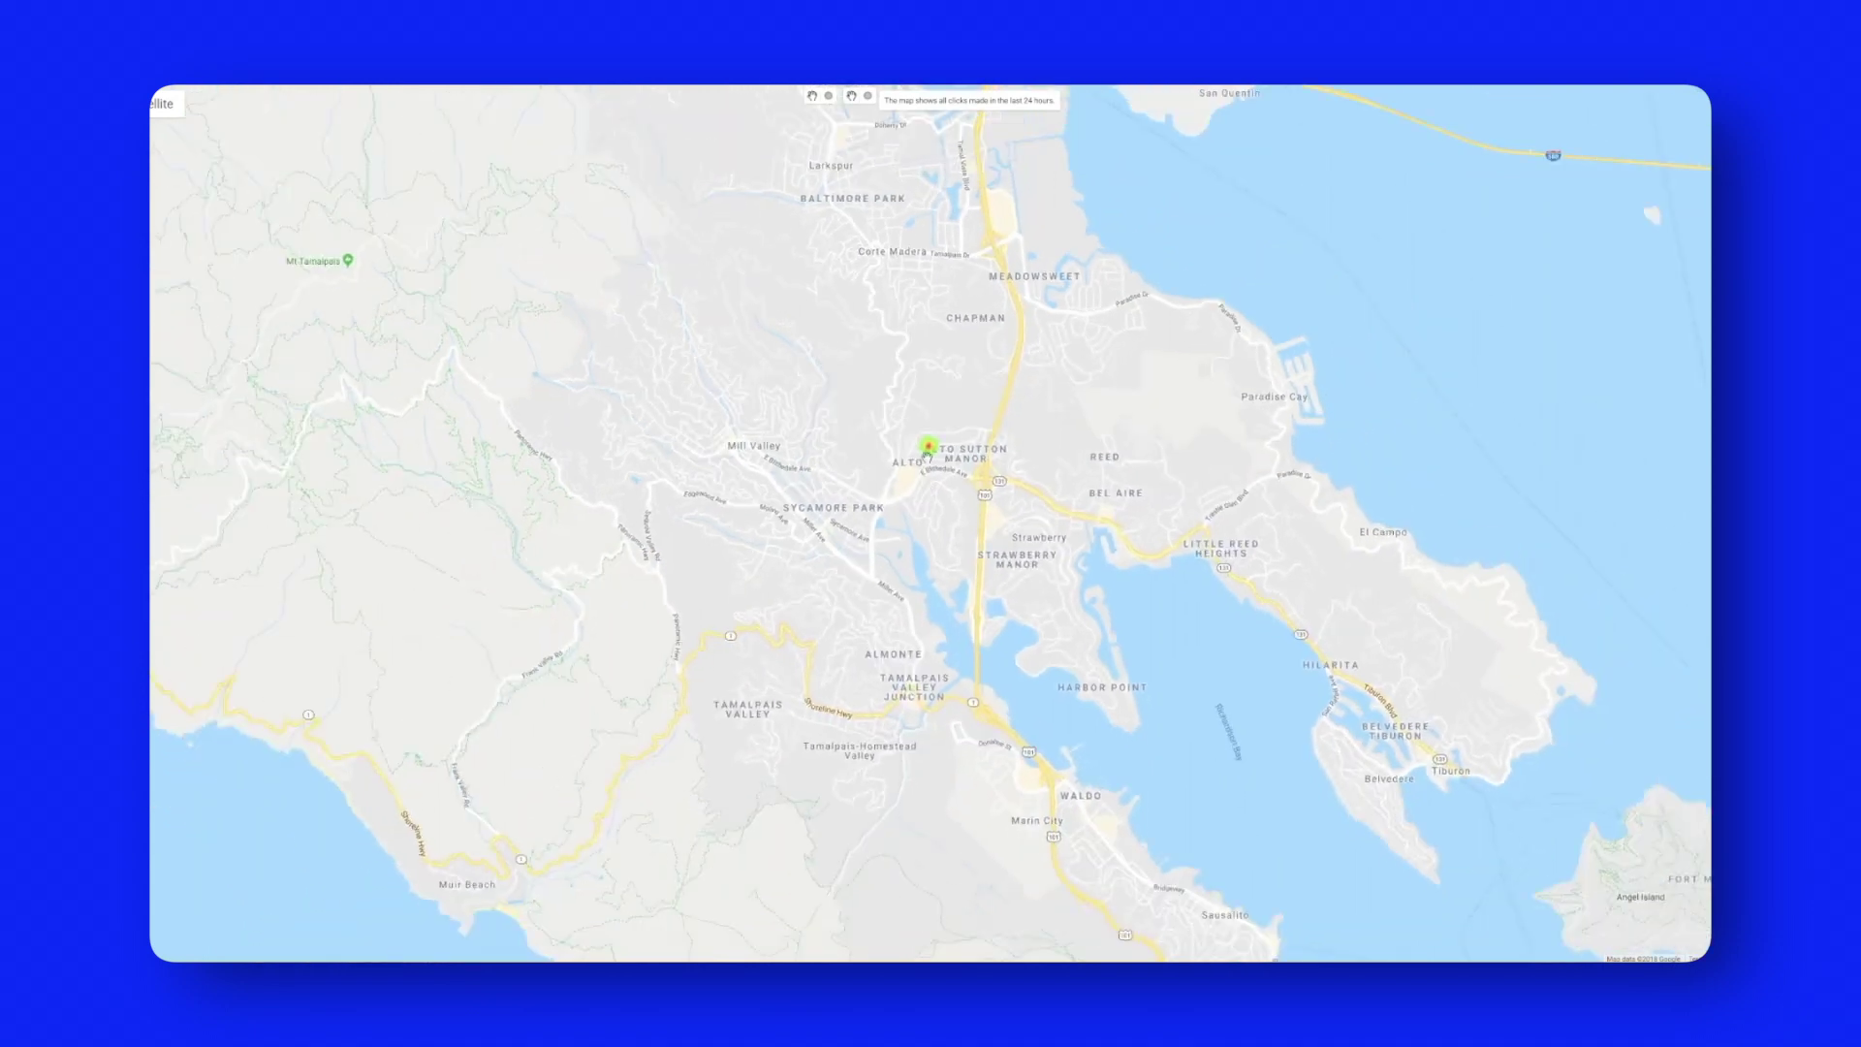
scroll(929, 446, "up", 3)
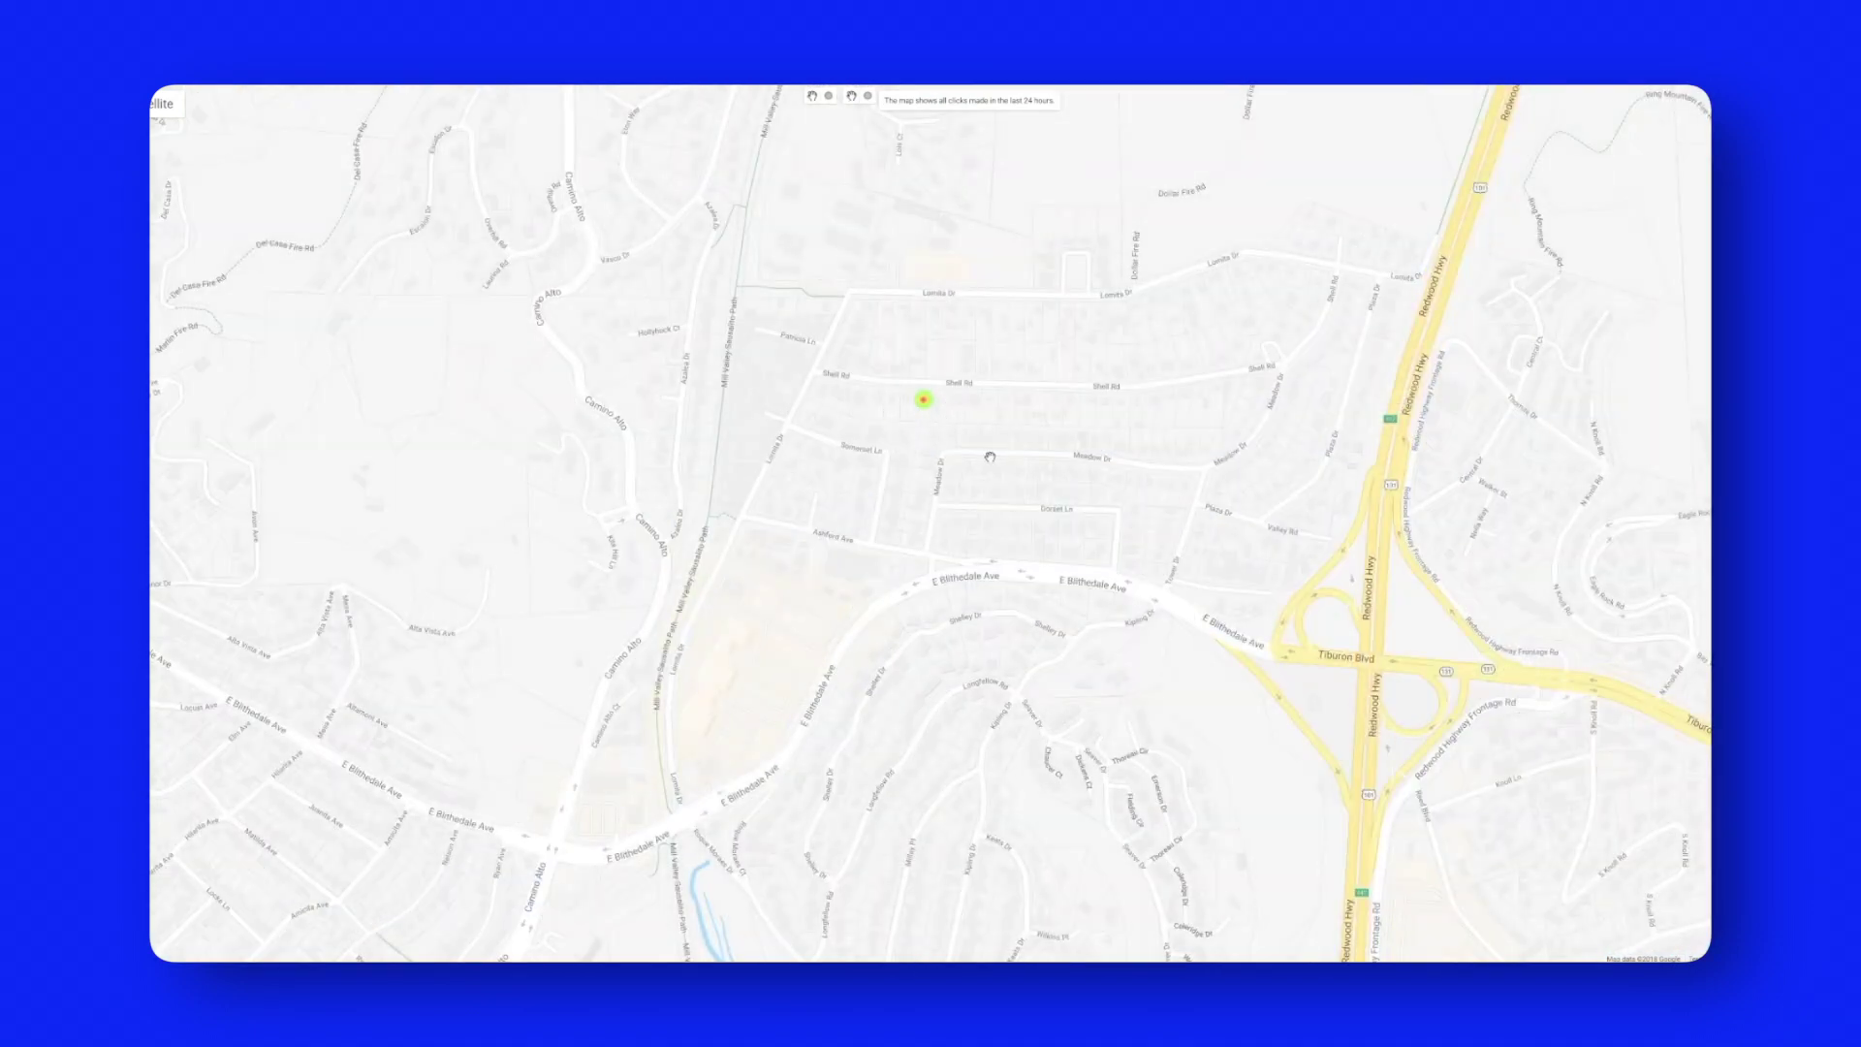
left_click_drag(990, 456, 905, 467)
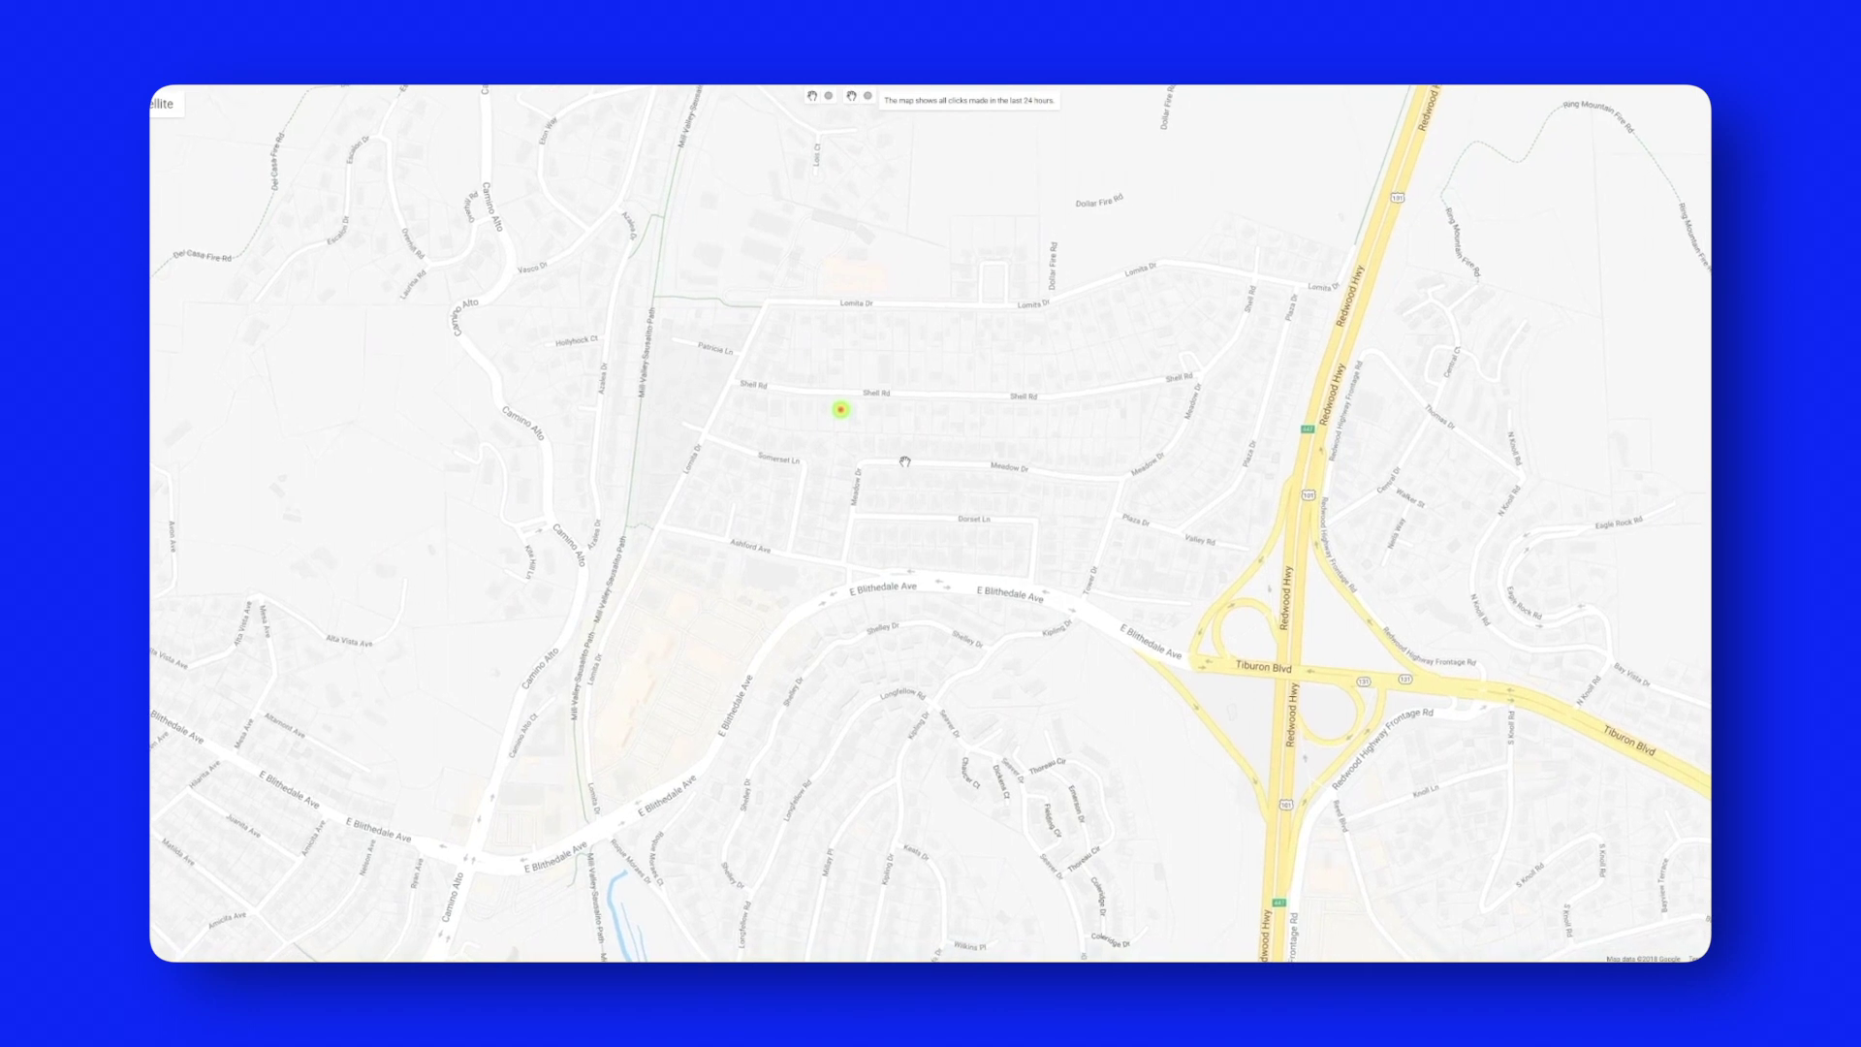